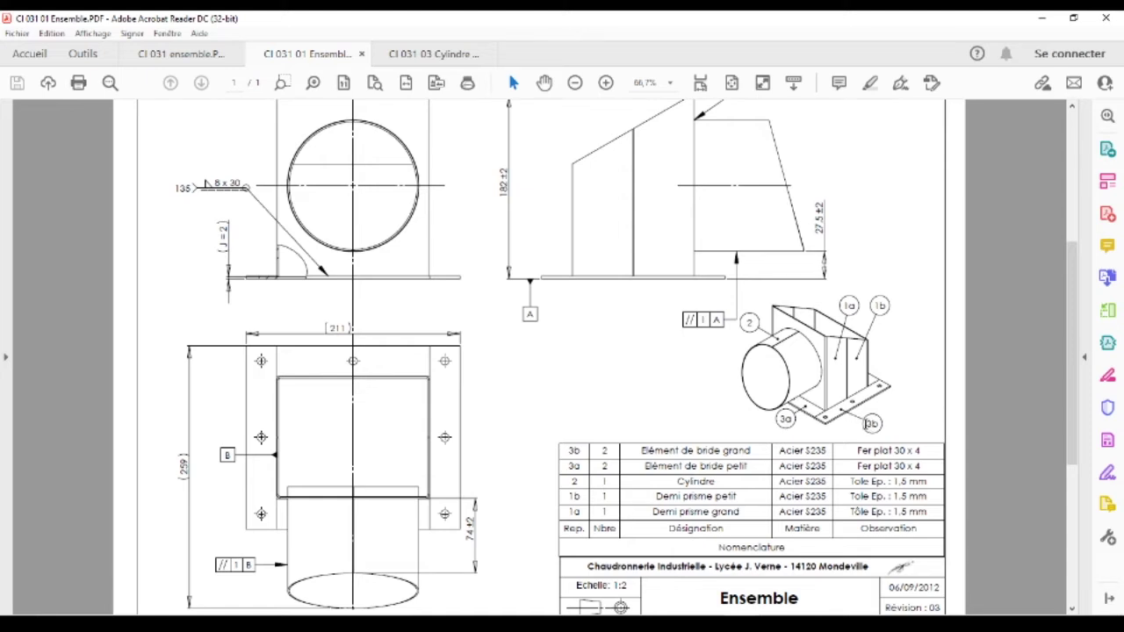
# Examine the assembly views and the parts list of the CI 031 01 Ensemble drawing.
pyautogui.scroll(1, 703, 335)
pyautogui.scroll(-1, 703, 335)
pyautogui.scroll(1, 716, 322)
pyautogui.scroll(1, 715, 324)
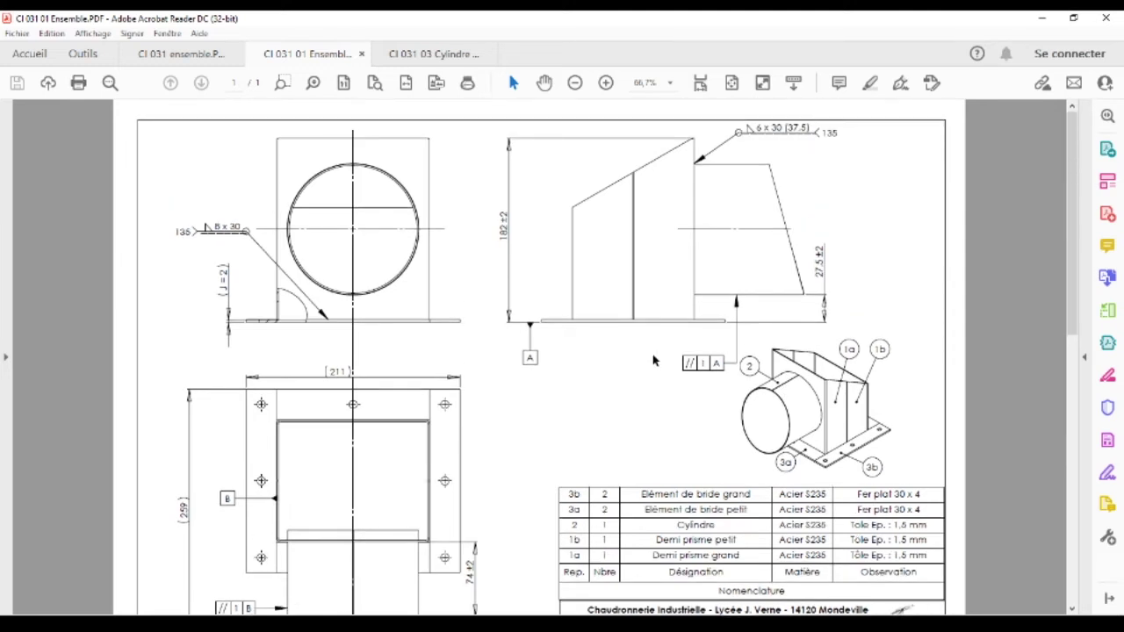
pyautogui.scroll(-1, 653, 360)
pyautogui.scroll(-2, 653, 360)
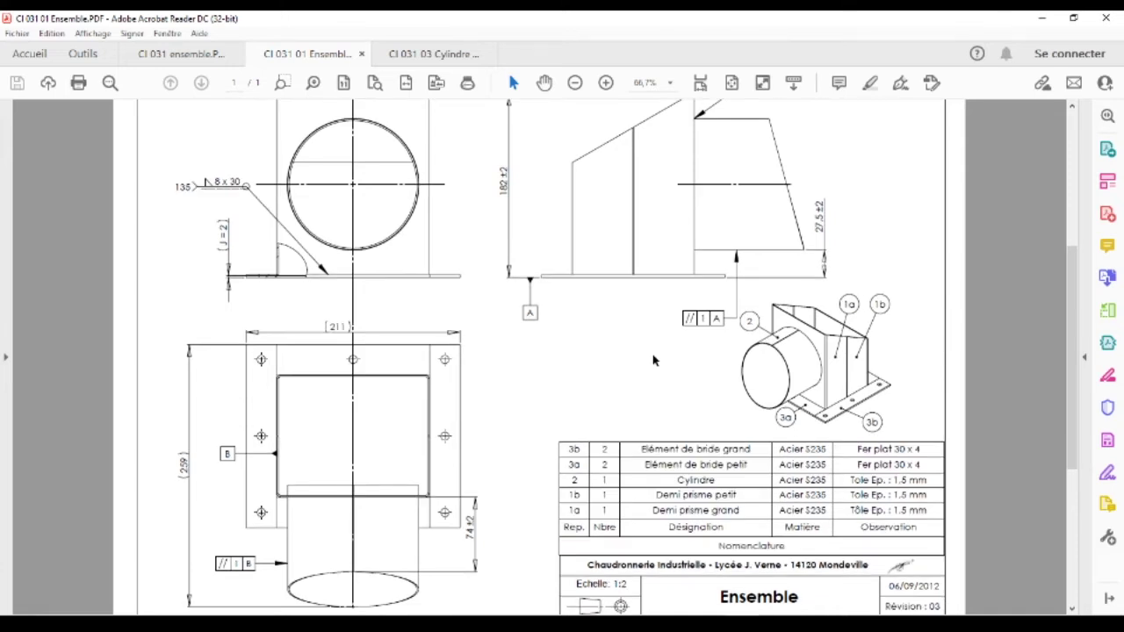
# Examine the cylinder and prism dimensions on the CI 031 ensemble drawing, then return to the CI 031 01 Ensemble drawing.
pyautogui.click(165, 55)
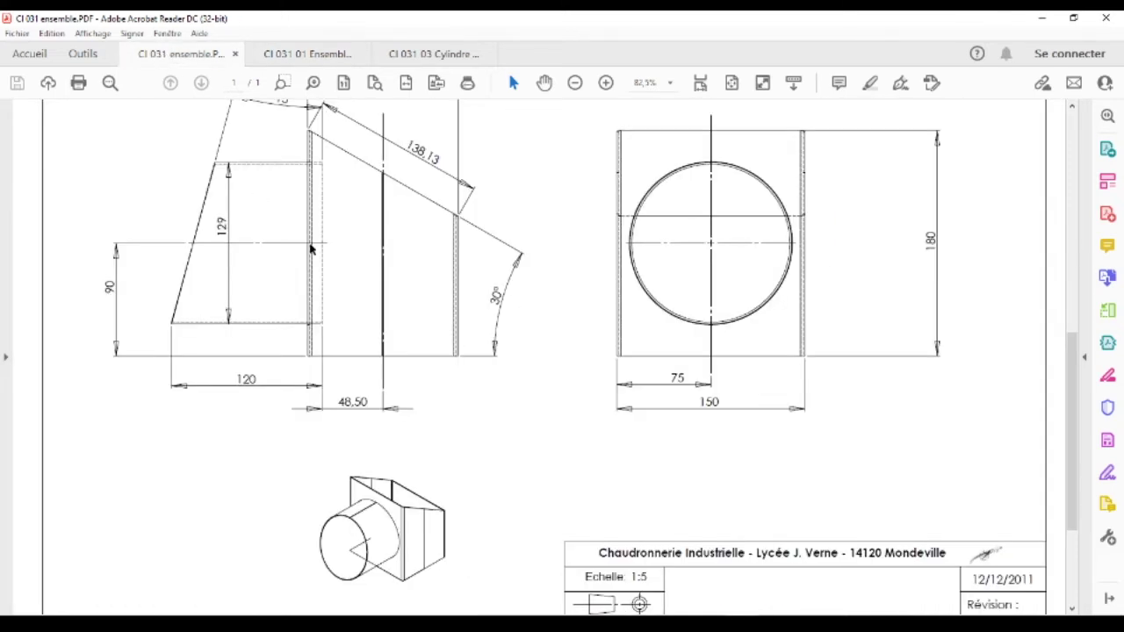
pyautogui.keyDown('ctrl'); pyautogui.scroll(5, 235, 178); pyautogui.keyUp('ctrl')
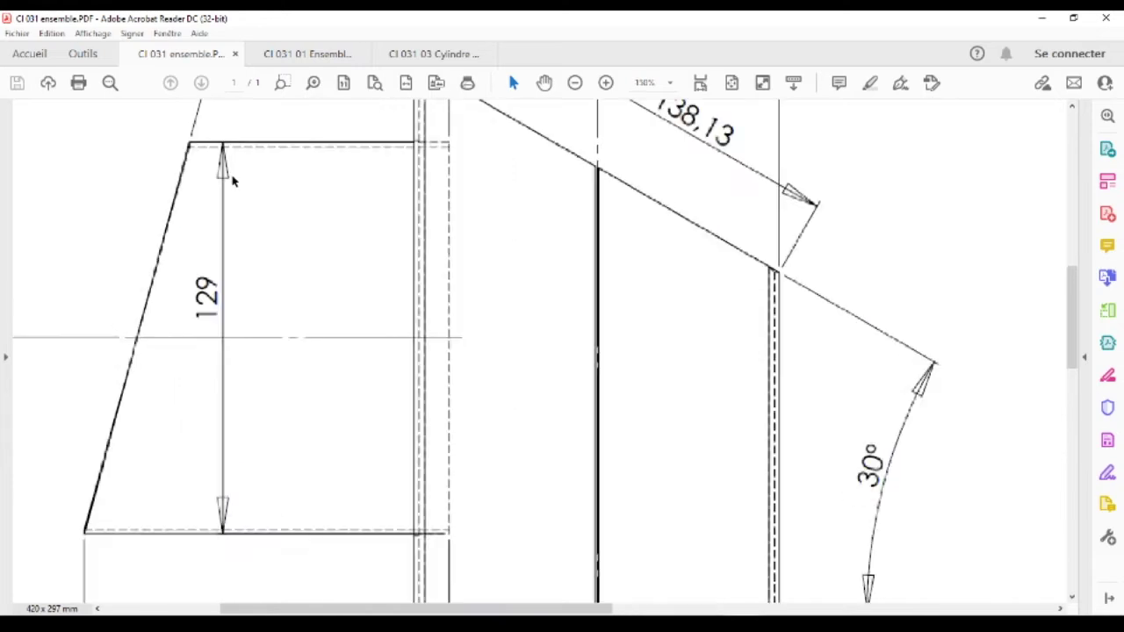
pyautogui.keyDown('ctrl'); pyautogui.scroll(-4, 222, 131); pyautogui.keyUp('ctrl')
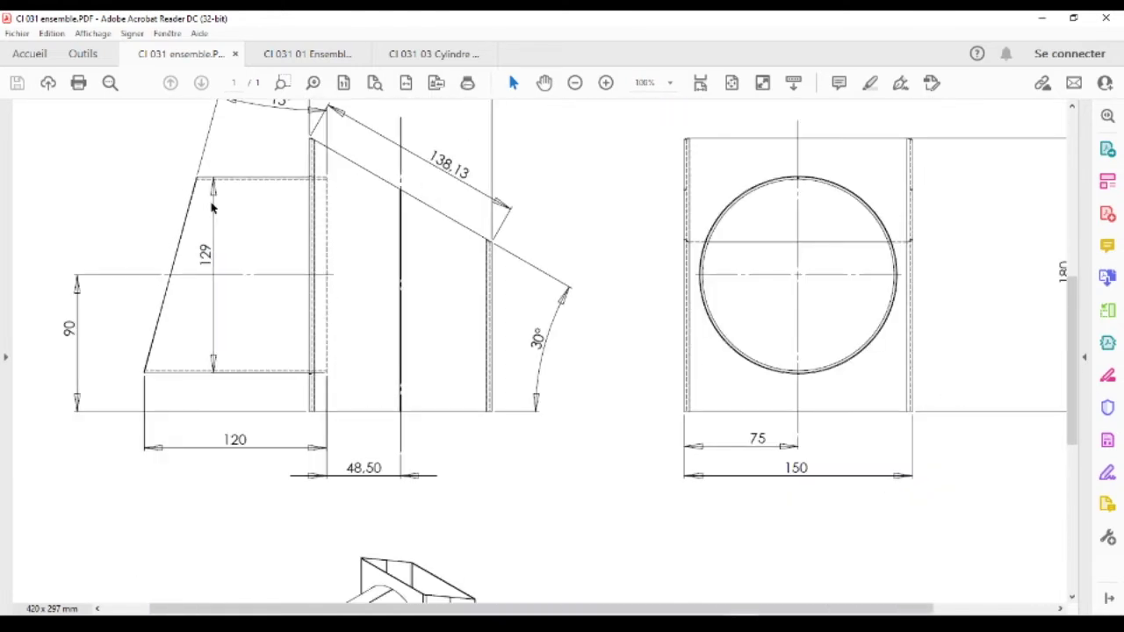
pyautogui.scroll(2, 321, 244)
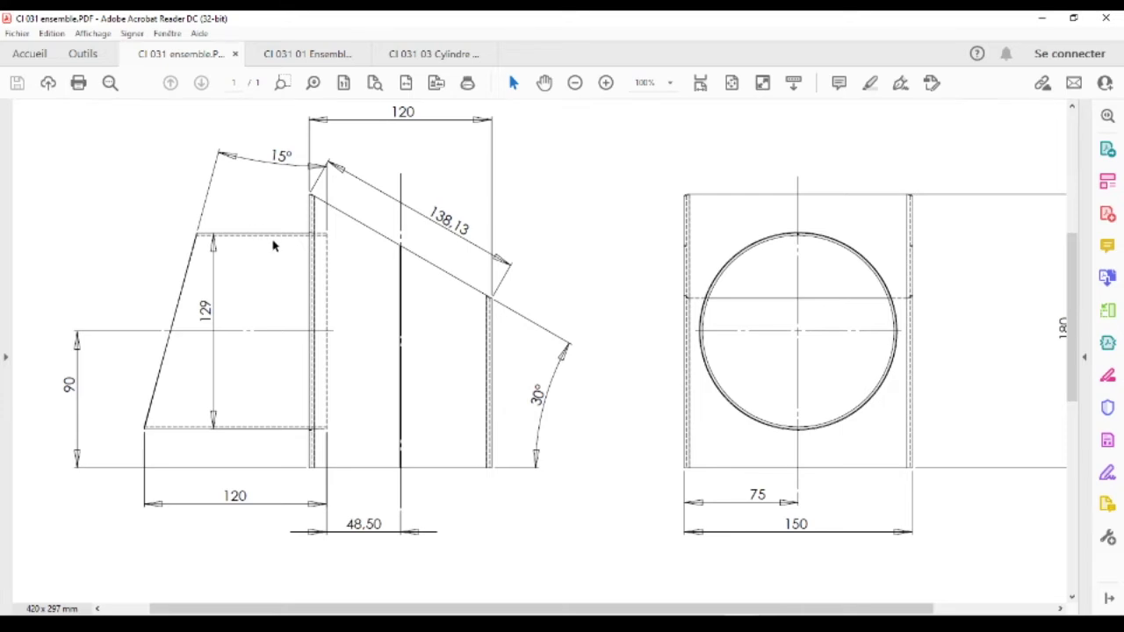
pyautogui.scroll(-3, 458, 357)
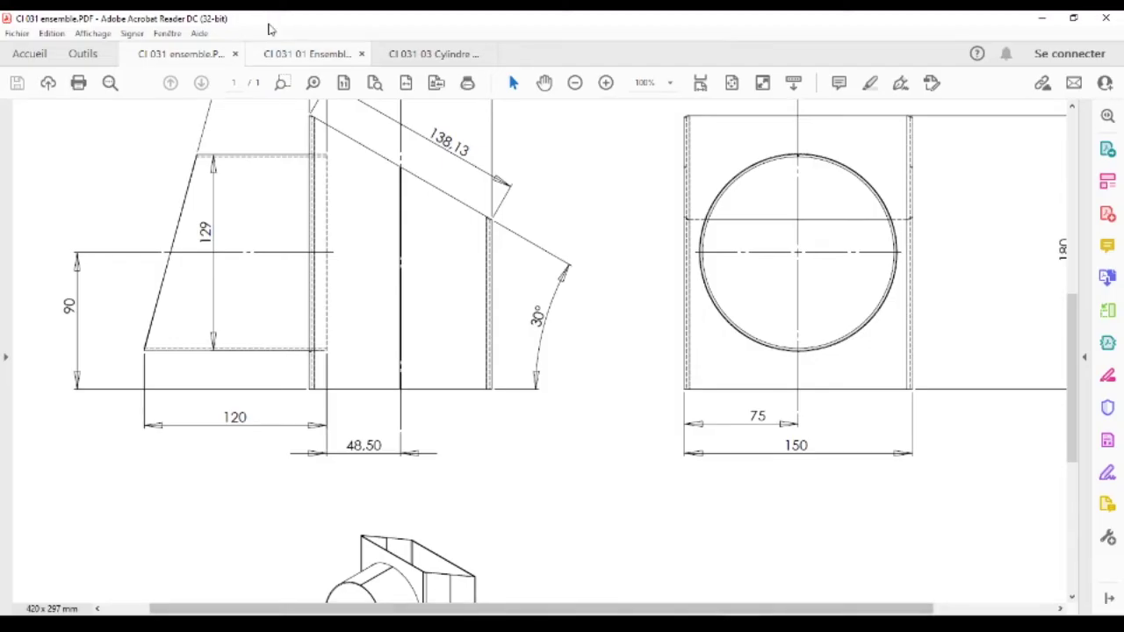
pyautogui.click(311, 55)
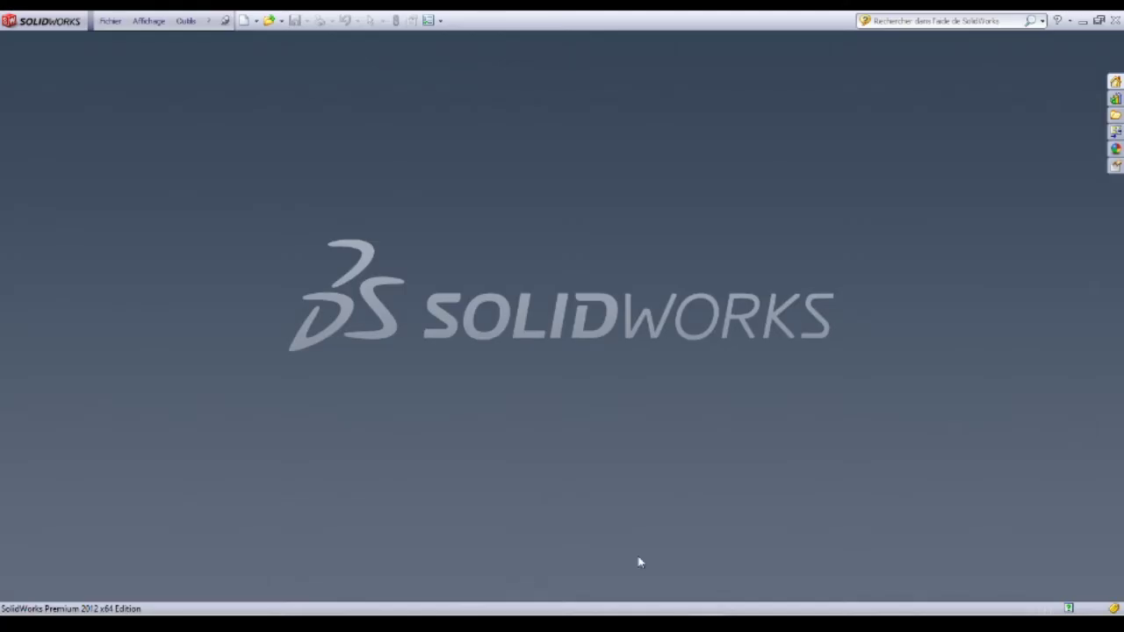
# In SolidWorks, create a new part from the Pièce template and start a sketch on the front plane (Plan frontal).
pyautogui.click(243, 20)
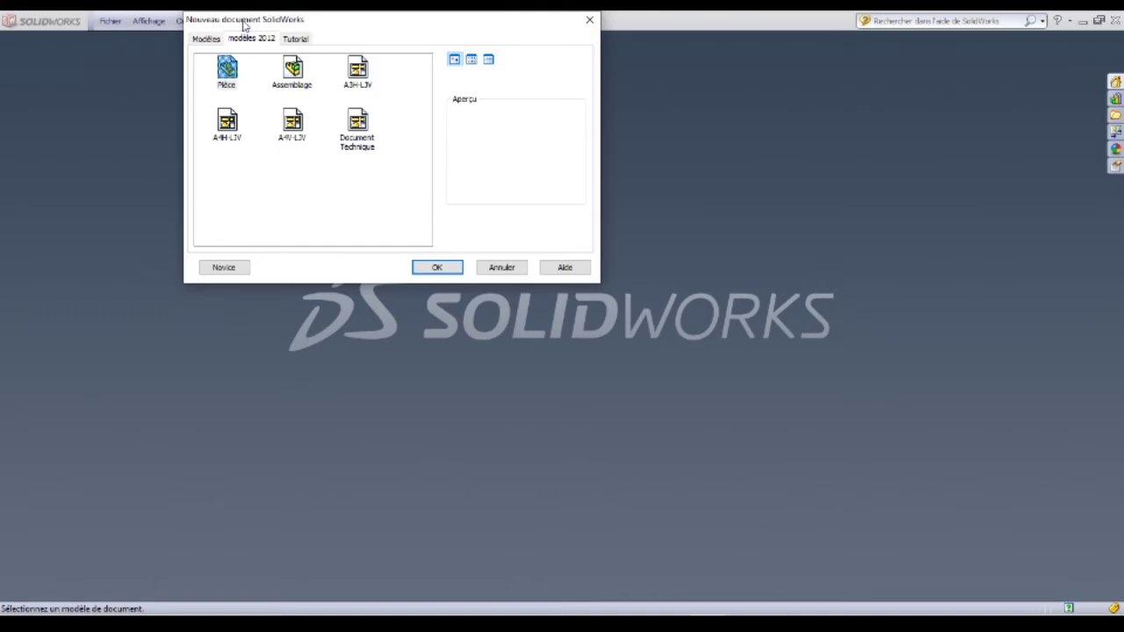
pyautogui.click(227, 74)
pyautogui.click(436, 267)
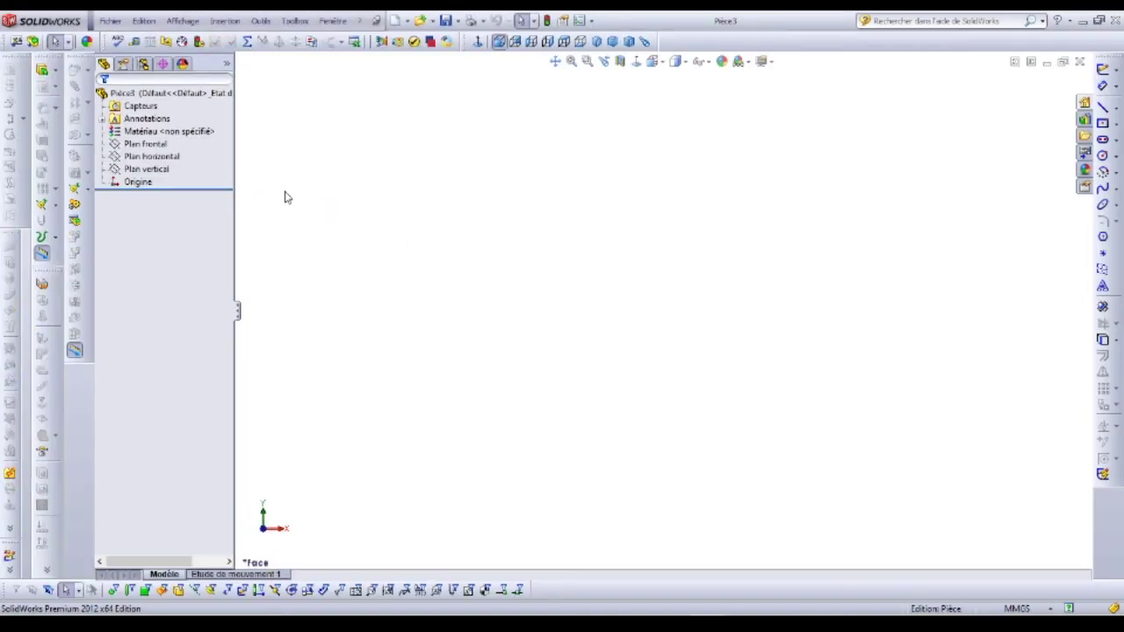
pyautogui.click(148, 145)
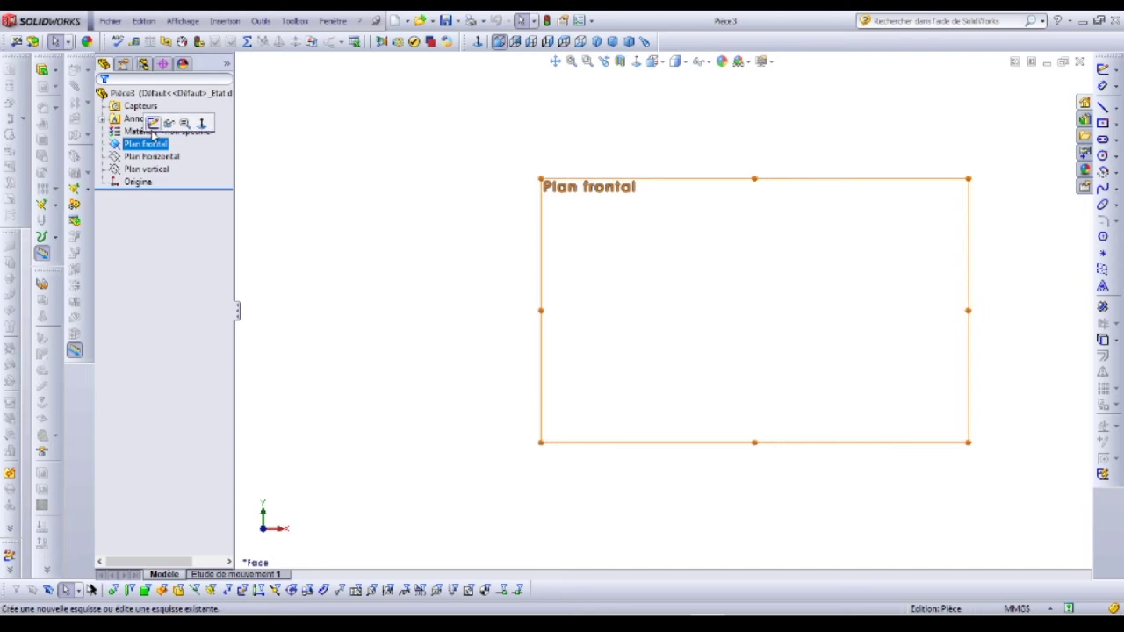
pyautogui.click(150, 122)
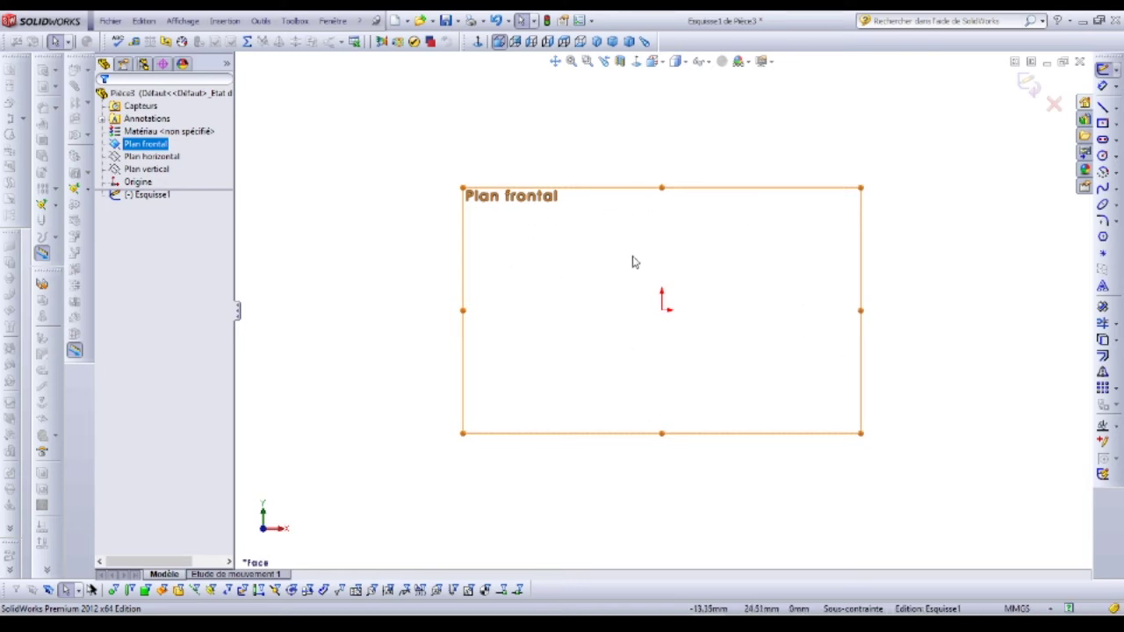
# Sketch a nearly closed center-point arc of about 56.5 mm radius centred on the origin, leaving a small gap at its lowest part.
pyautogui.click(1115, 177)
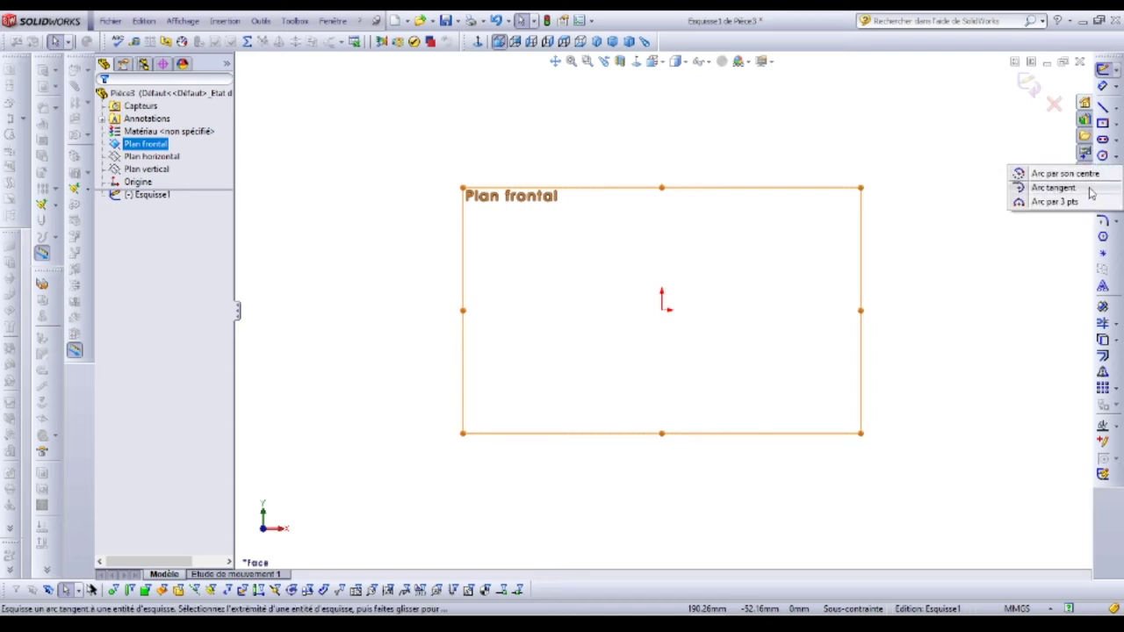
pyautogui.click(1051, 175)
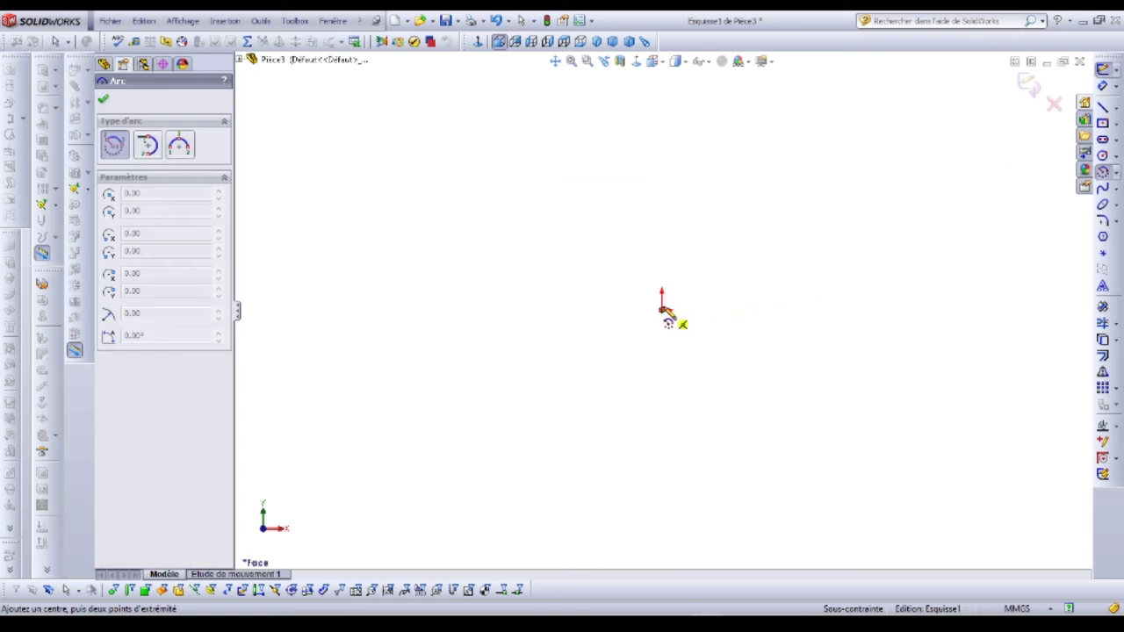
pyautogui.click(663, 308)
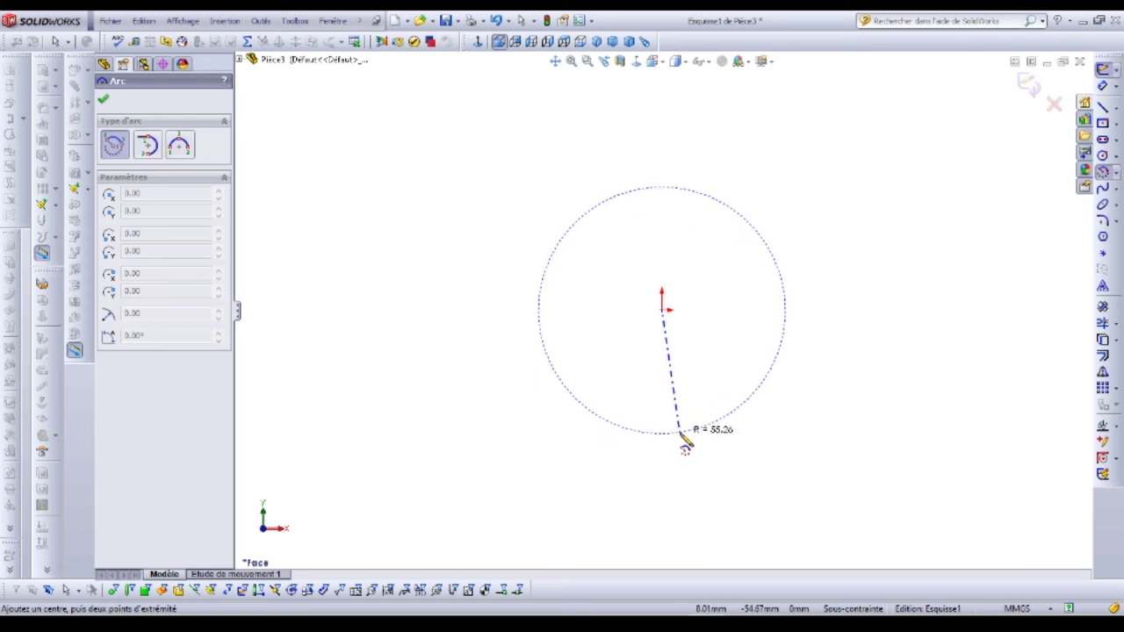
pyautogui.click(680, 436)
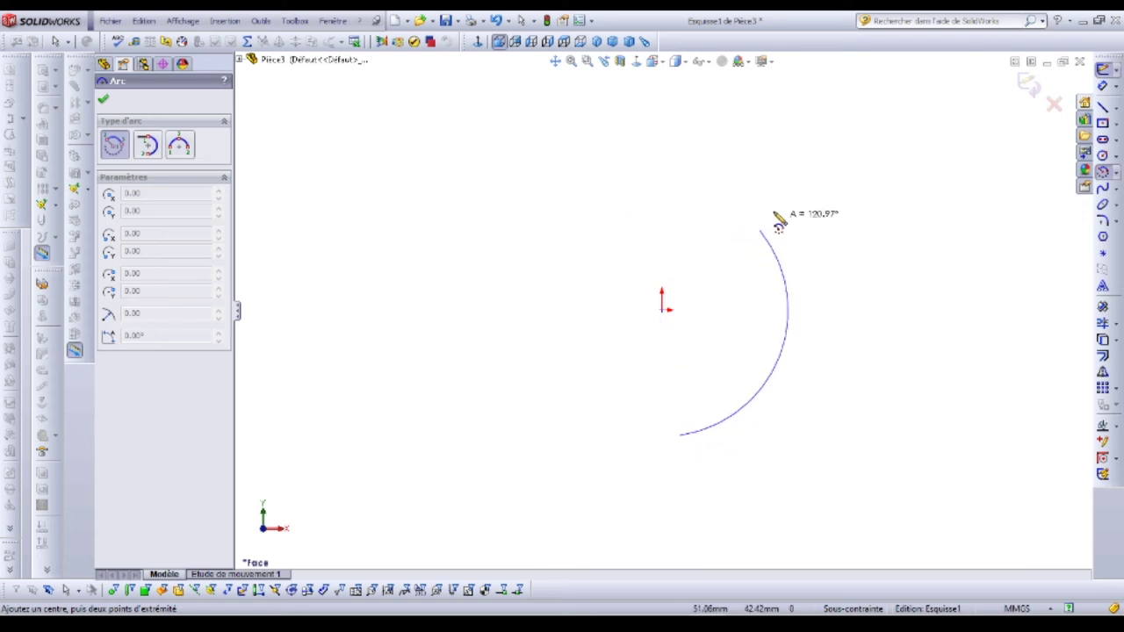
pyautogui.click(646, 472)
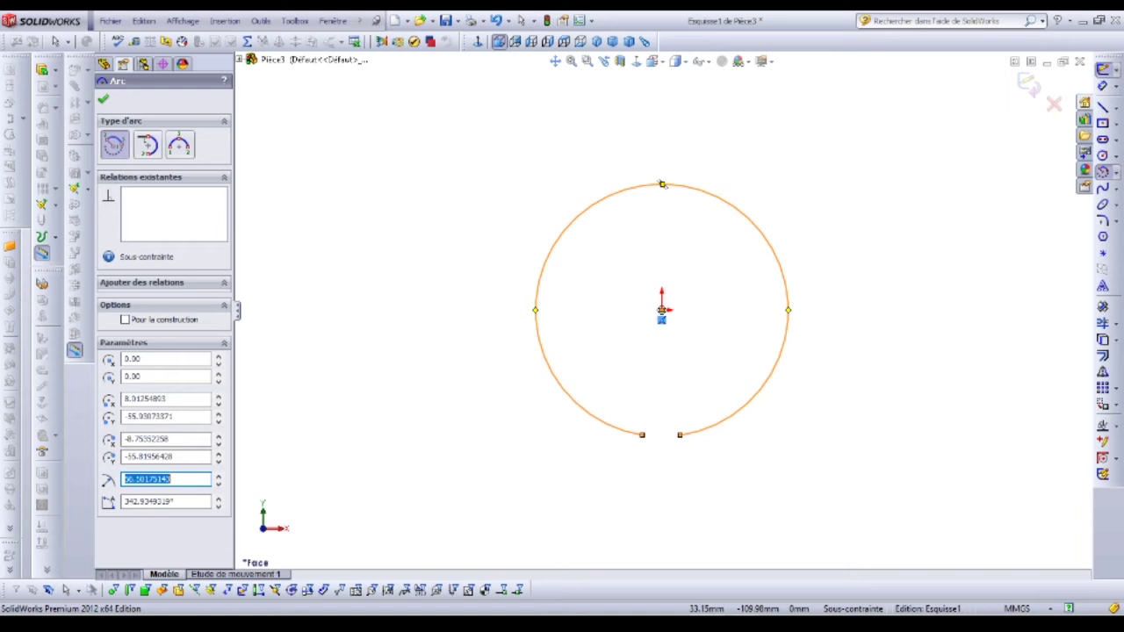
# Consult the cylinder's diameter and joint gap on the CI 031 03 Cylindre Rep2 drawing.
pyautogui.click(740, 629)
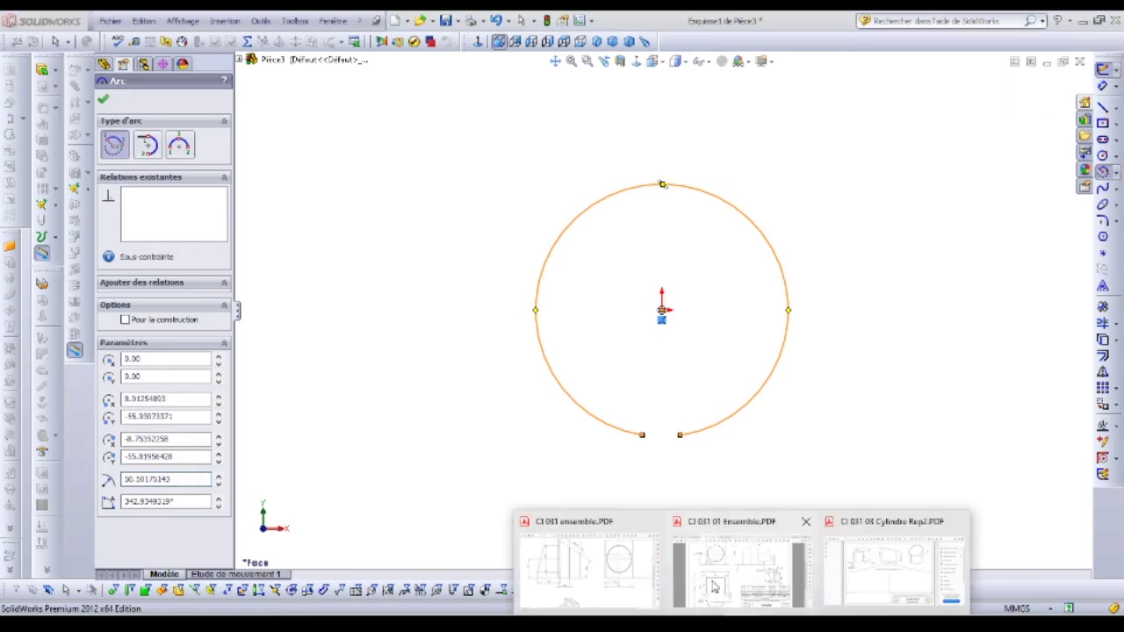
pyautogui.click(737, 572)
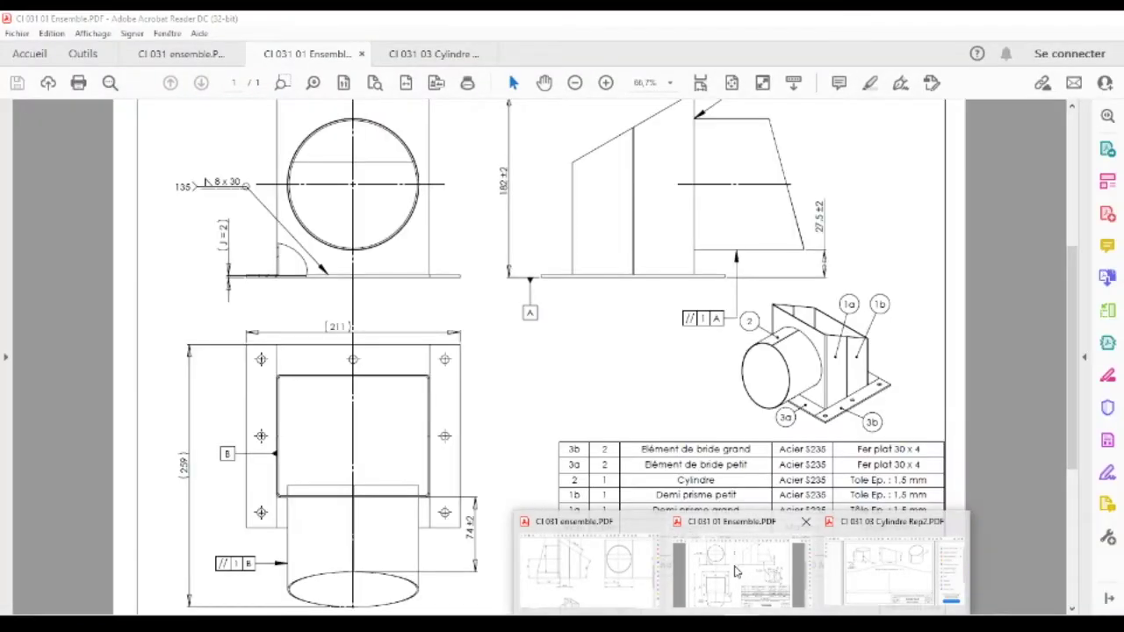
pyautogui.moveTo(856, 573)
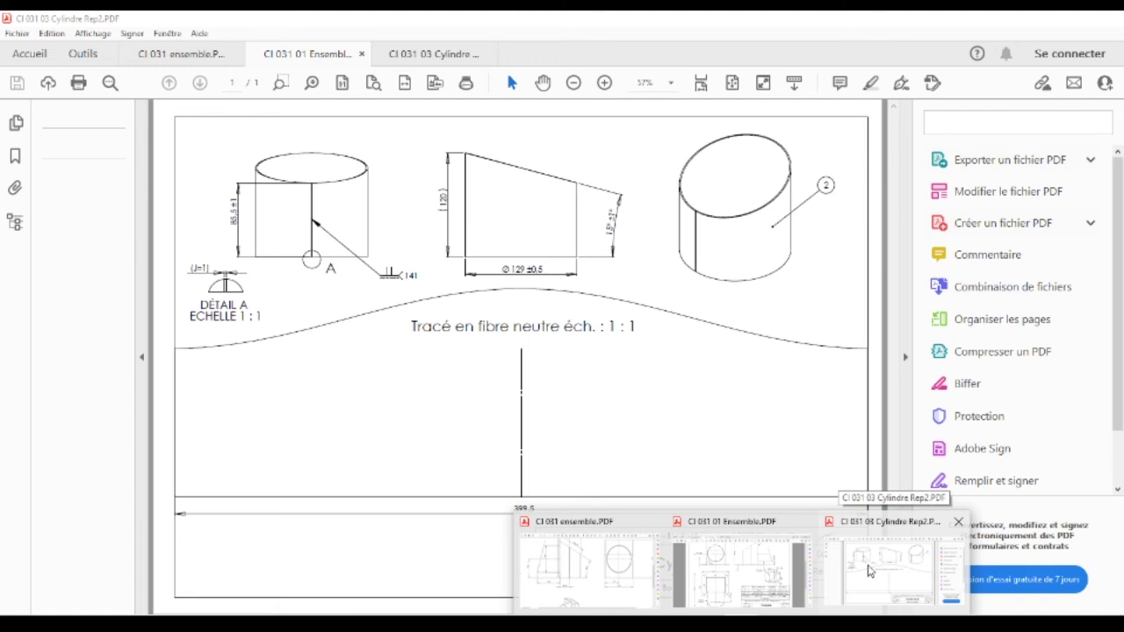
pyautogui.click(867, 571)
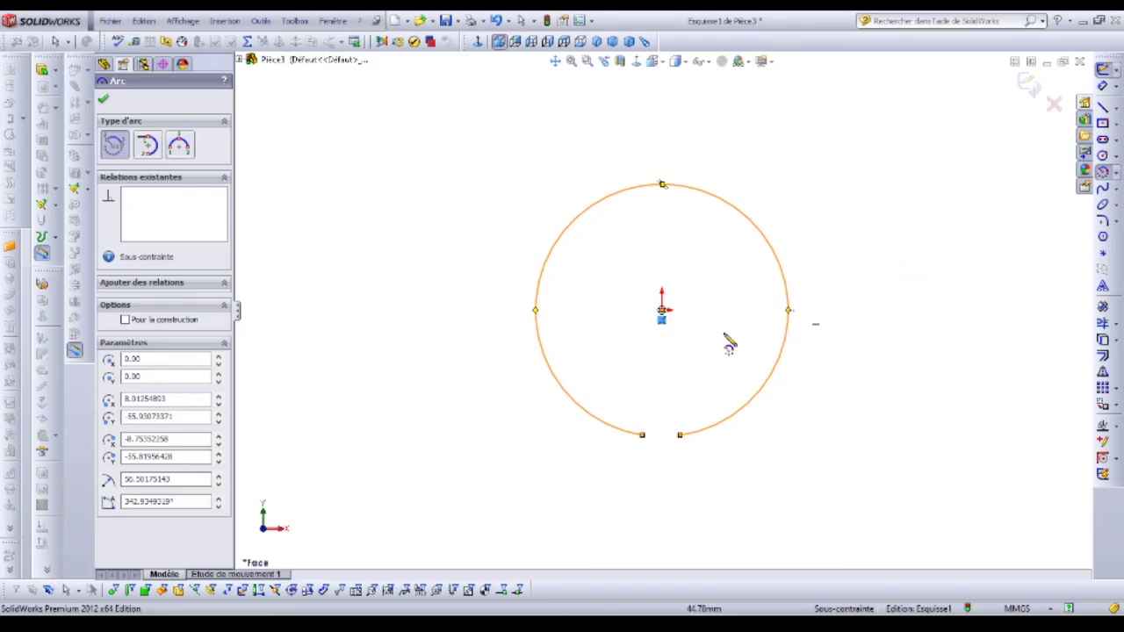
# Draw a vertical construction line about 90 mm long from the origin down through the arc's gap.
pyautogui.press('Escape')
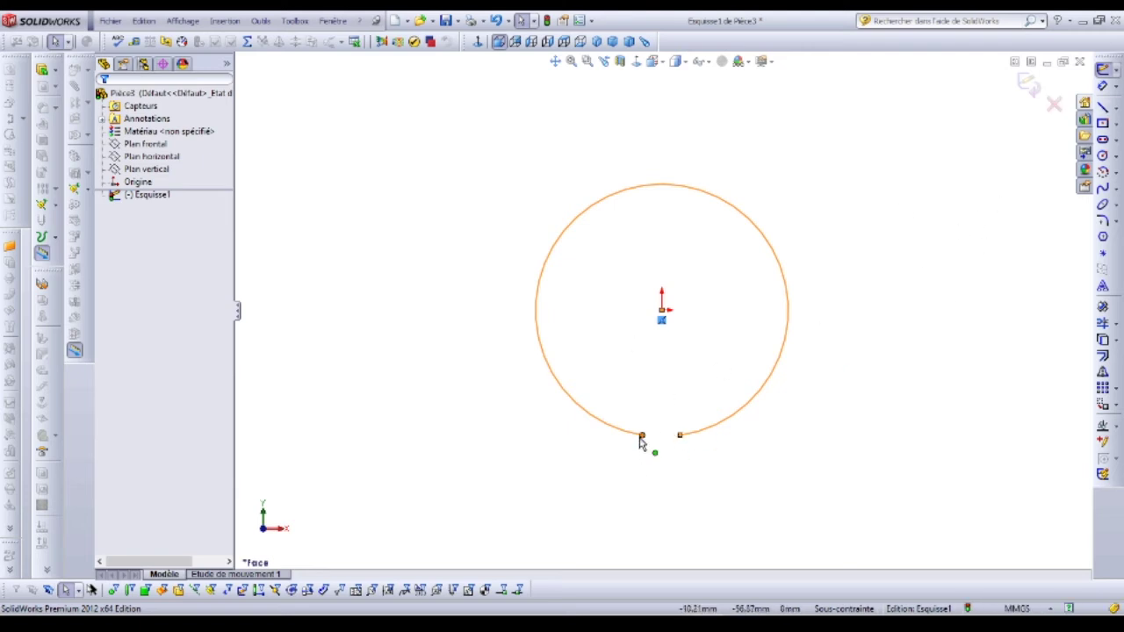
pyautogui.click(1117, 110)
pyautogui.click(1056, 126)
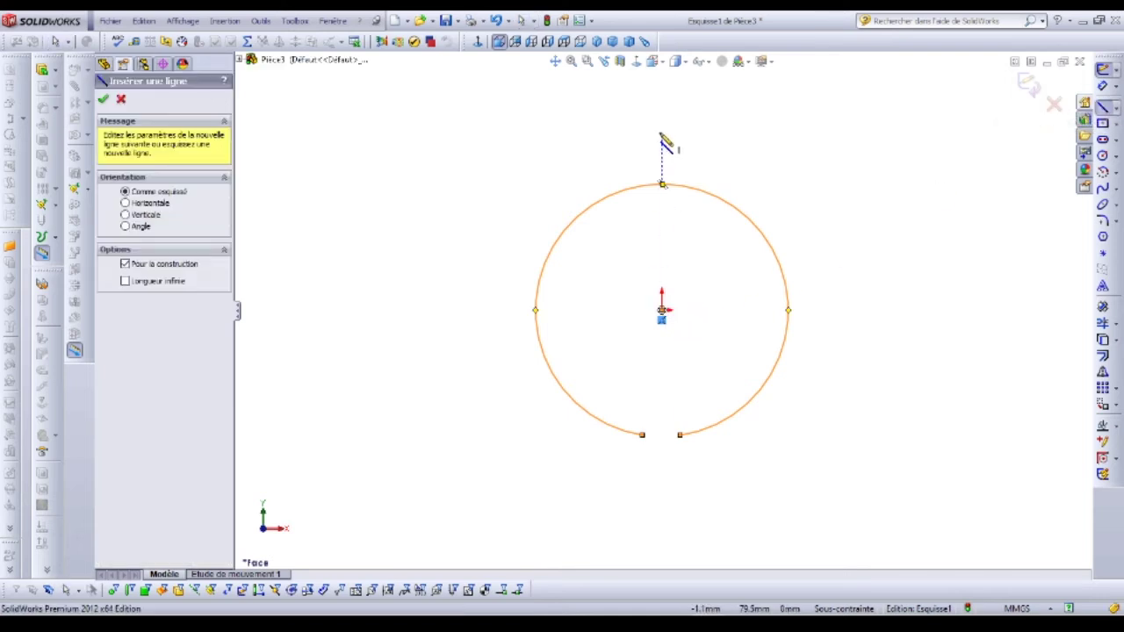
pyautogui.click(662, 310)
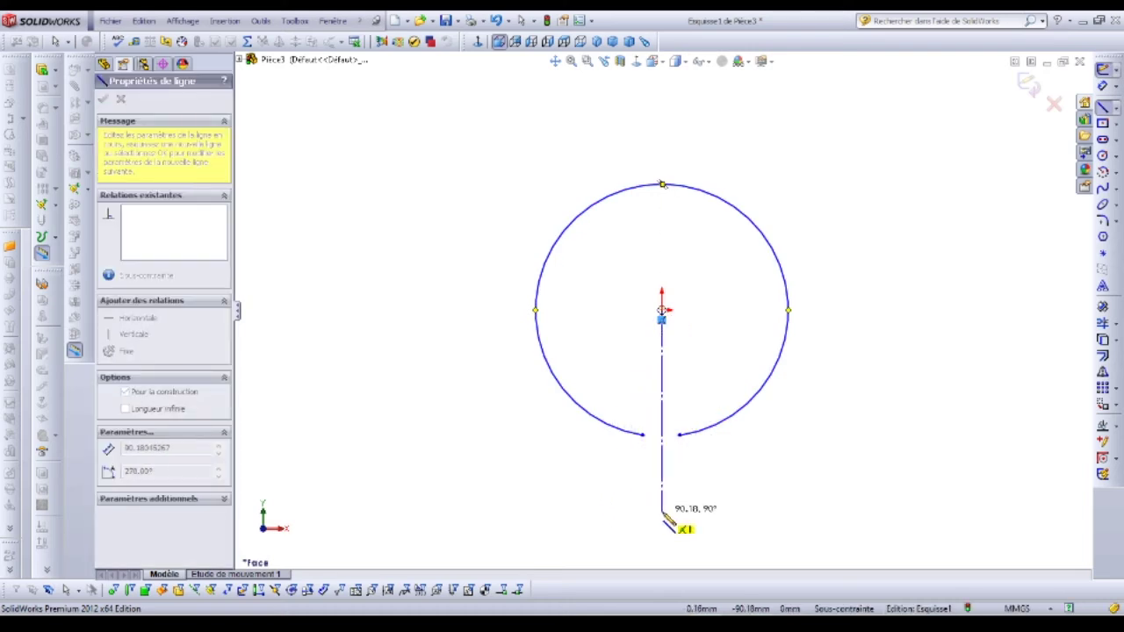
pyautogui.click(662, 511)
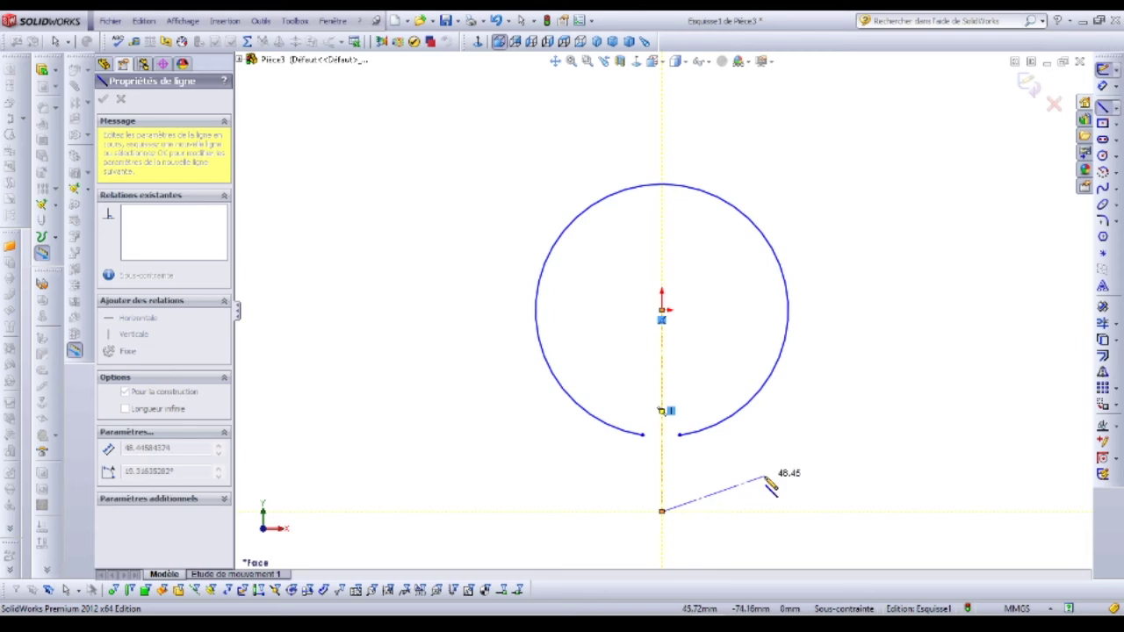
pyautogui.press('Escape')
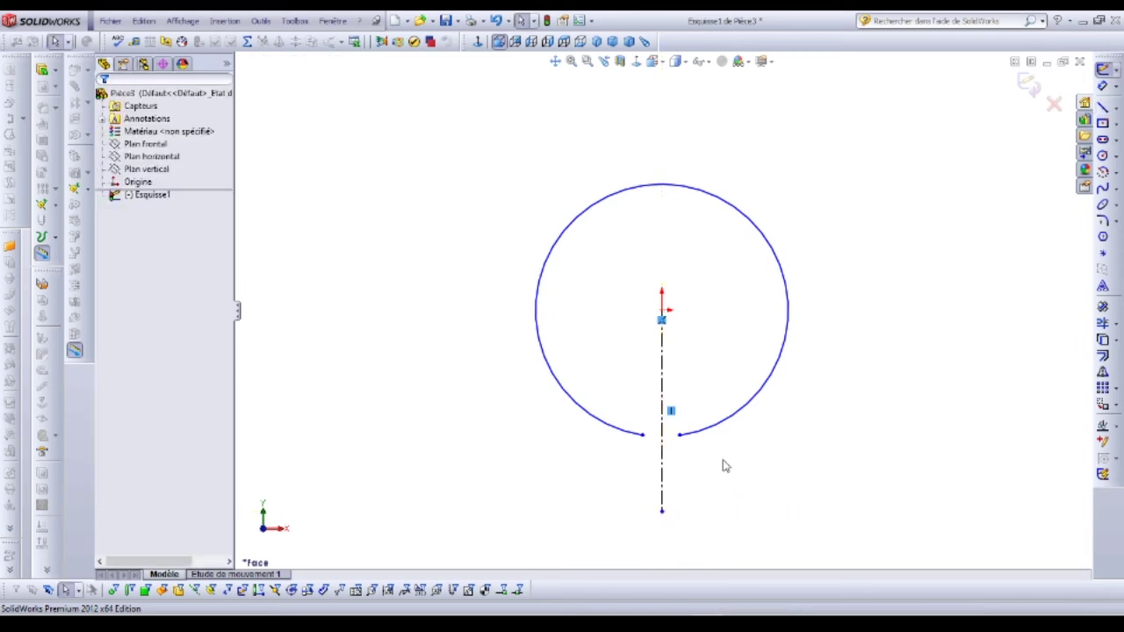
# Make the arc's two endpoints symmetric about the vertical construction line, and widen the gap to about 34 mm.
pyautogui.click(662, 467)
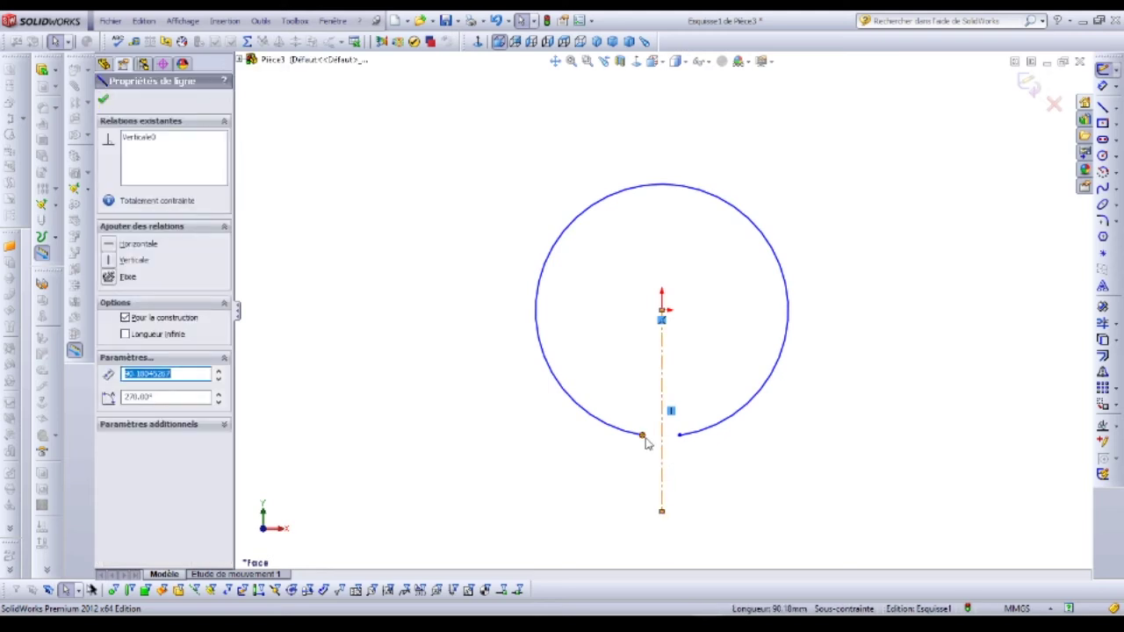
pyautogui.click(642, 435)
pyautogui.keyDown('ctrl'); pyautogui.click(680, 435); pyautogui.keyUp('ctrl')
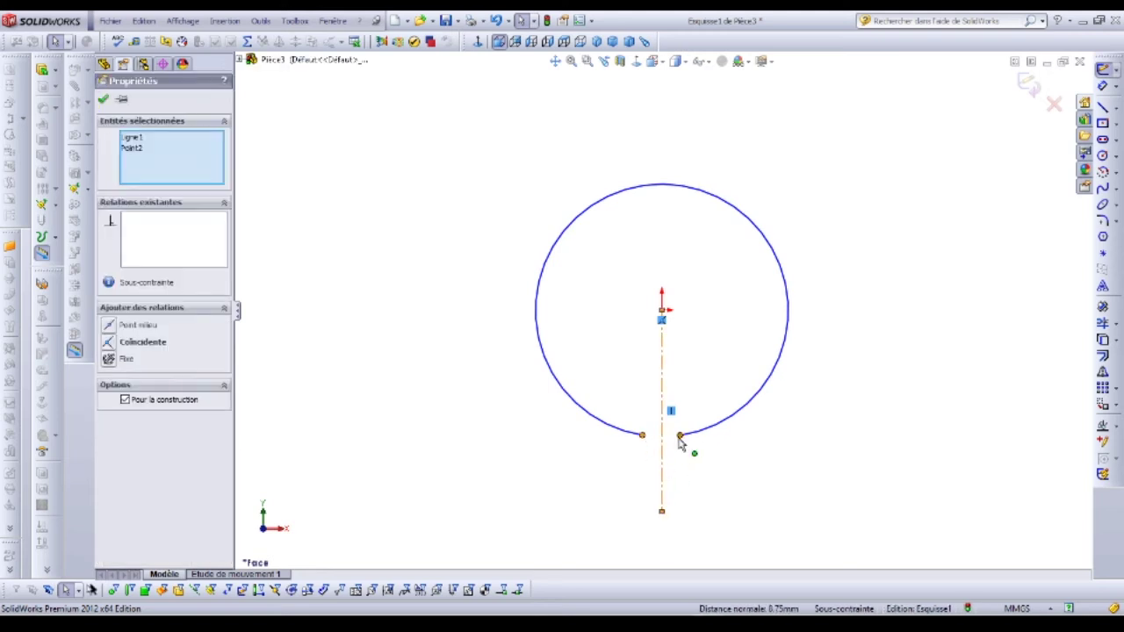
pyautogui.click(680, 435)
pyautogui.keyDown('ctrl'); pyautogui.click(661, 500); pyautogui.keyUp('ctrl')
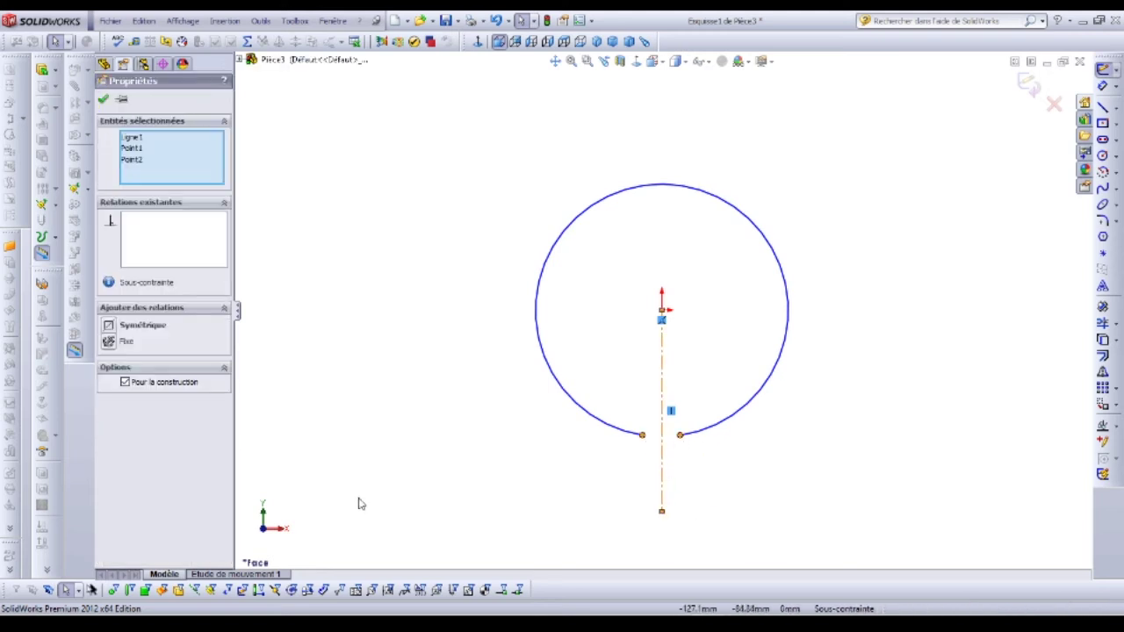
pyautogui.click(108, 327)
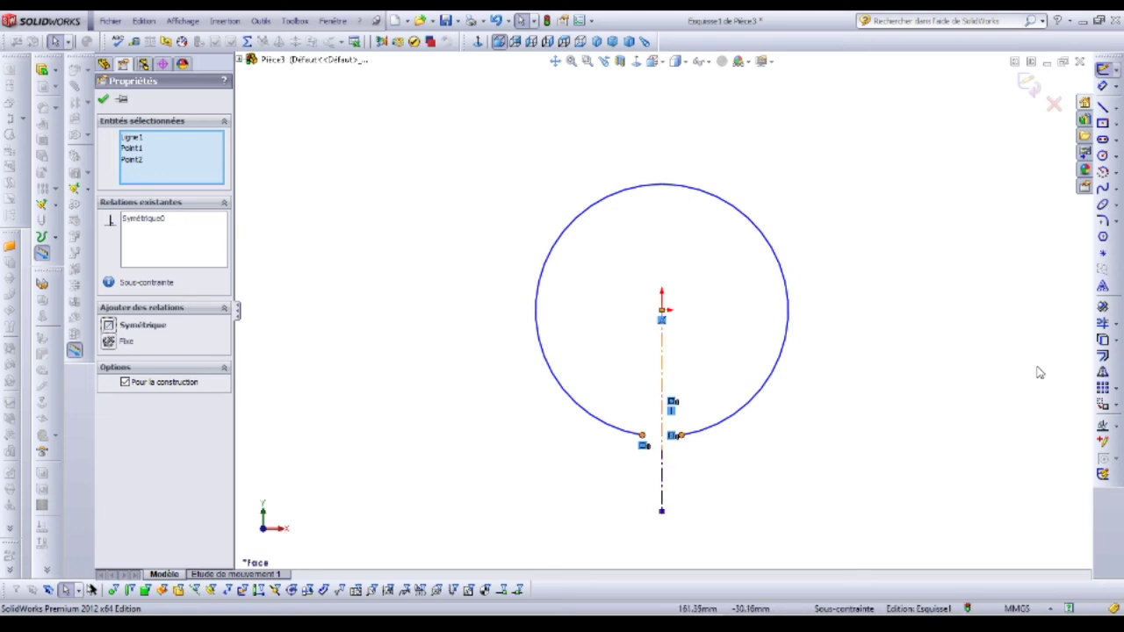
pyautogui.click(955, 151)
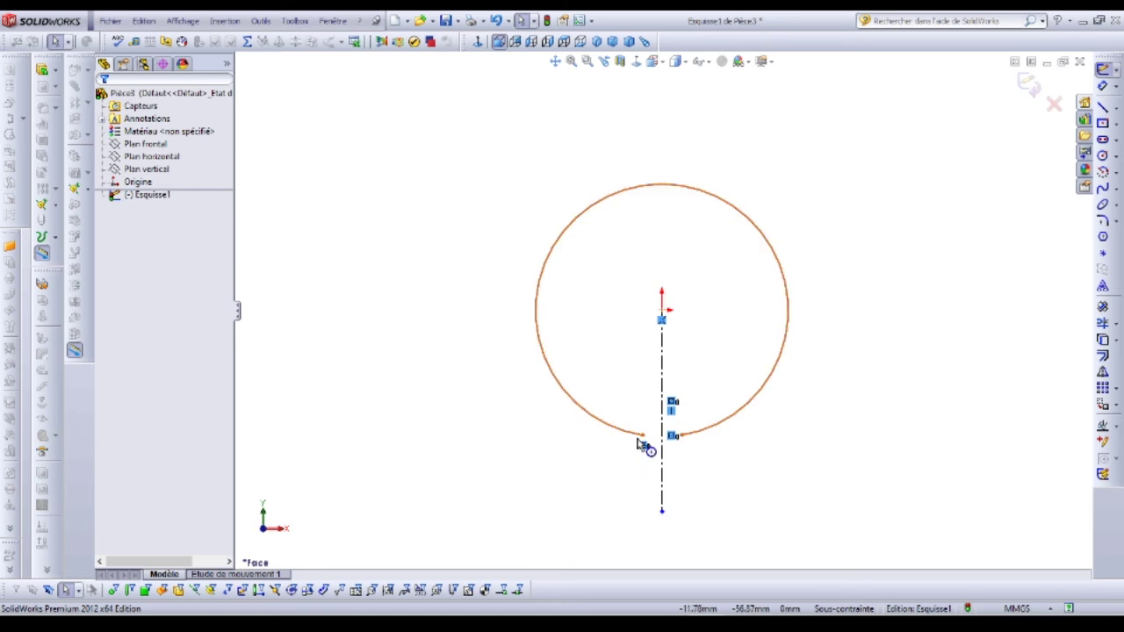
pyautogui.moveTo(643, 443)
pyautogui.mouseDown()
pyautogui.moveTo(552, 441)
pyautogui.moveTo(512, 459)
pyautogui.moveTo(613, 445)
pyautogui.moveTo(624, 432)
pyautogui.mouseUp()
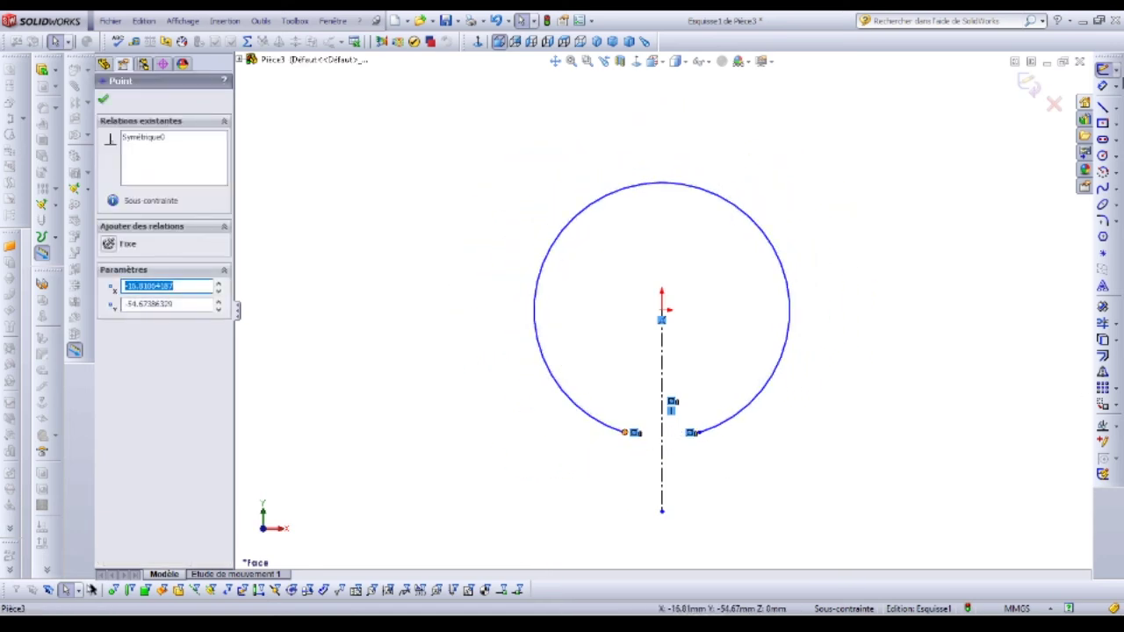
# Dimension the open arc's radius as 129/2, giving 64.50 mm.
pyautogui.click(1103, 88)
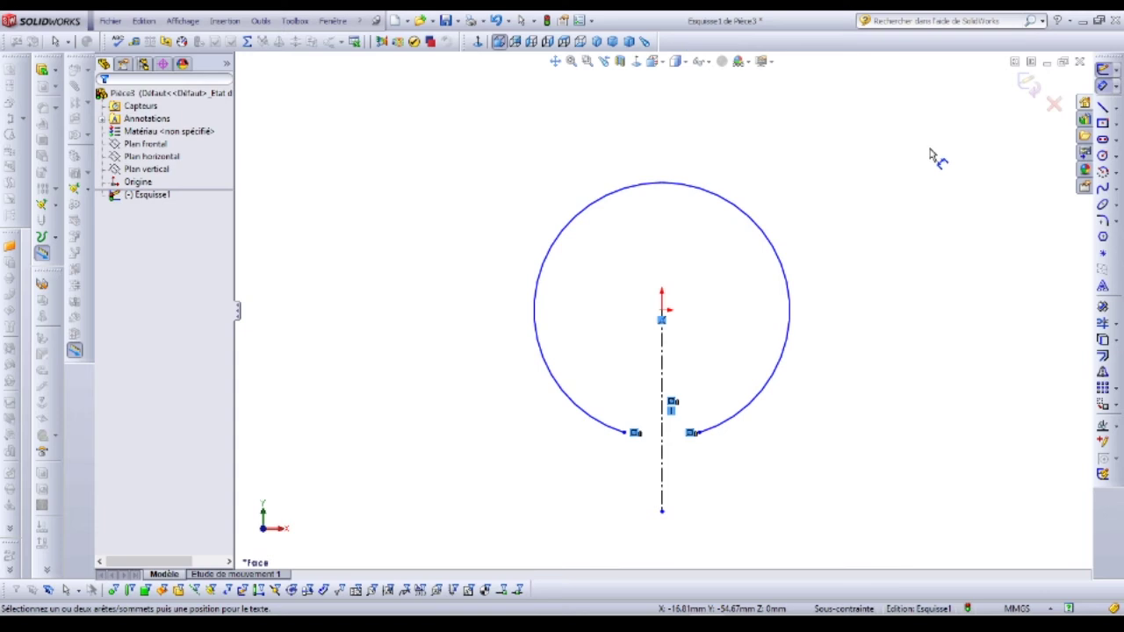
pyautogui.click(786, 266)
pyautogui.click(885, 227)
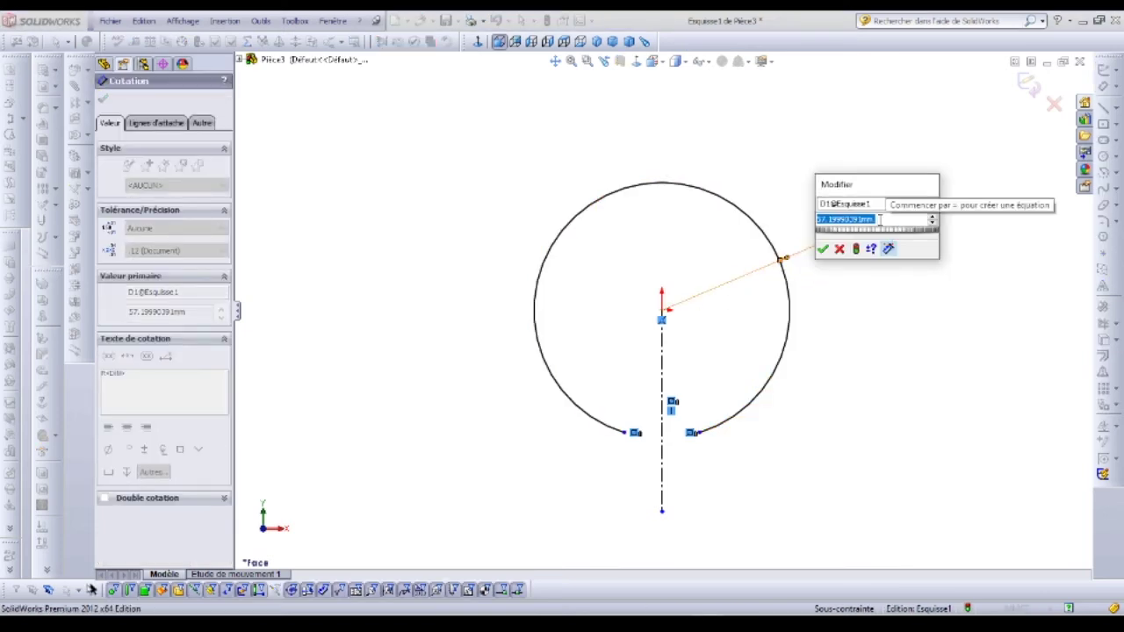
pyautogui.write('129/2')
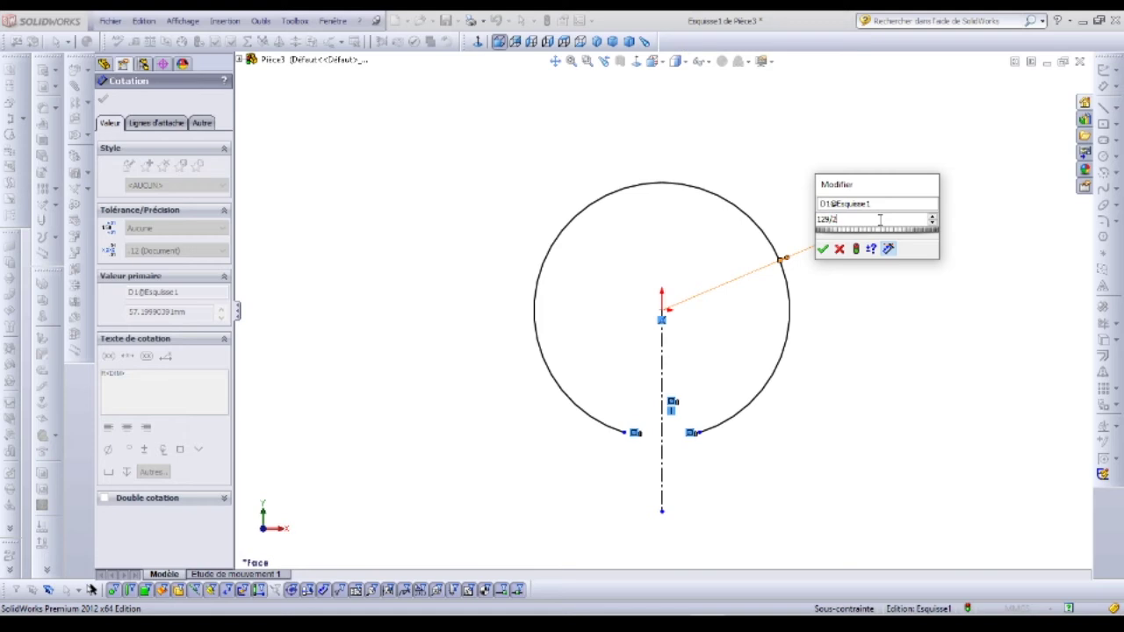
pyautogui.press('Return')
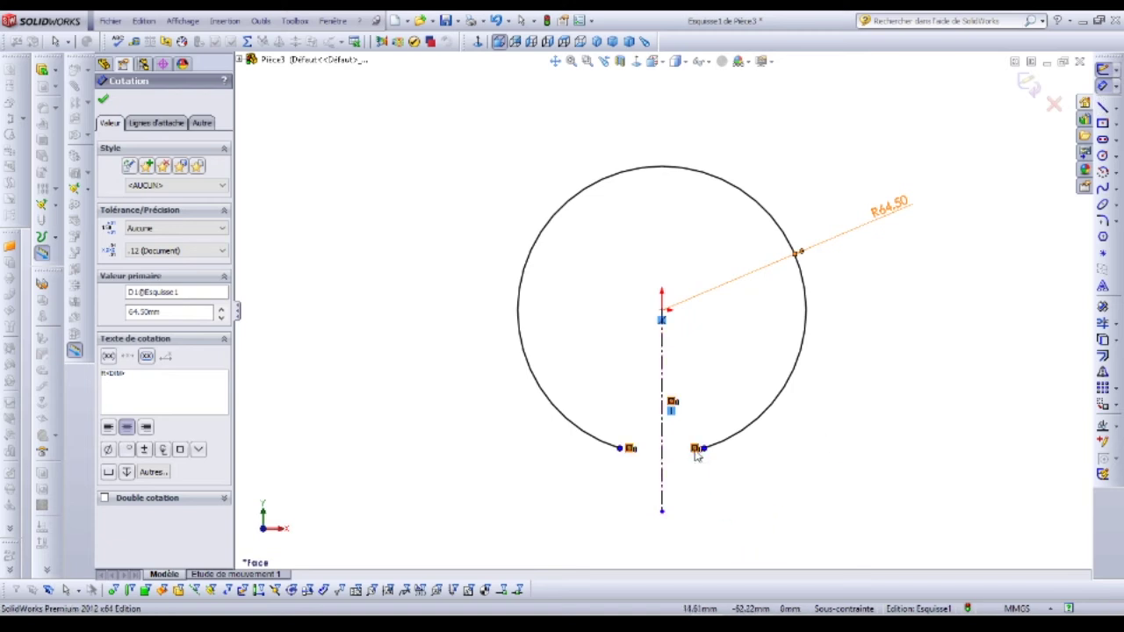
pyautogui.press('Escape')
# Dimension the horizontal gap between the arc's two endpoints as 1 mm.
pyautogui.click(620, 448)
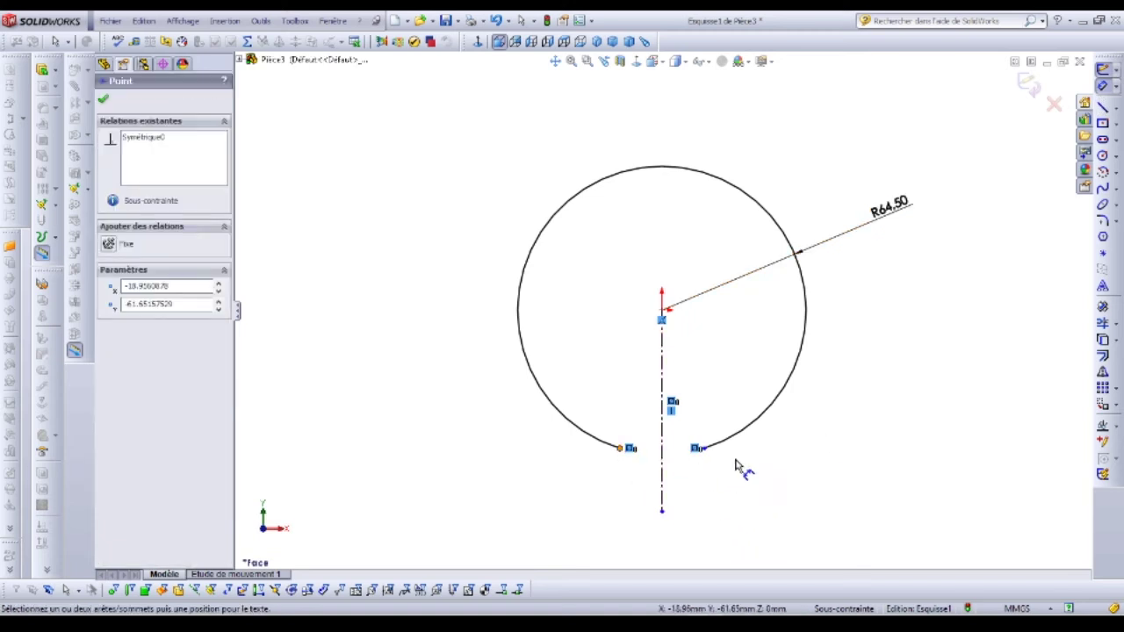
pyautogui.scroll(2, 743, 466)
pyautogui.scroll(-6, 697, 441)
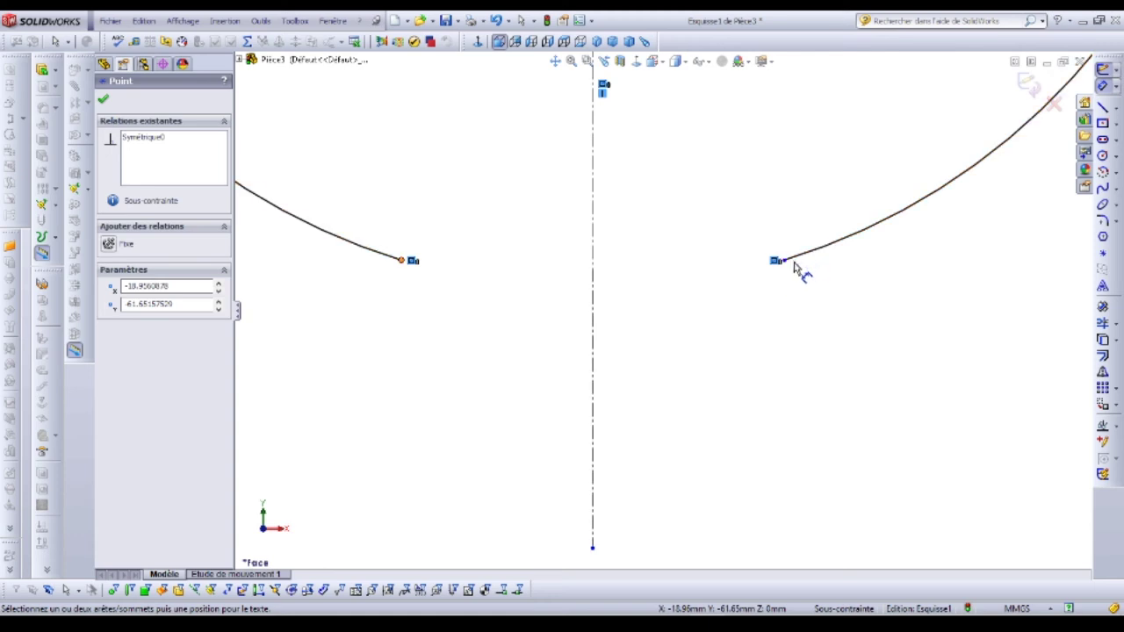
pyautogui.click(783, 261)
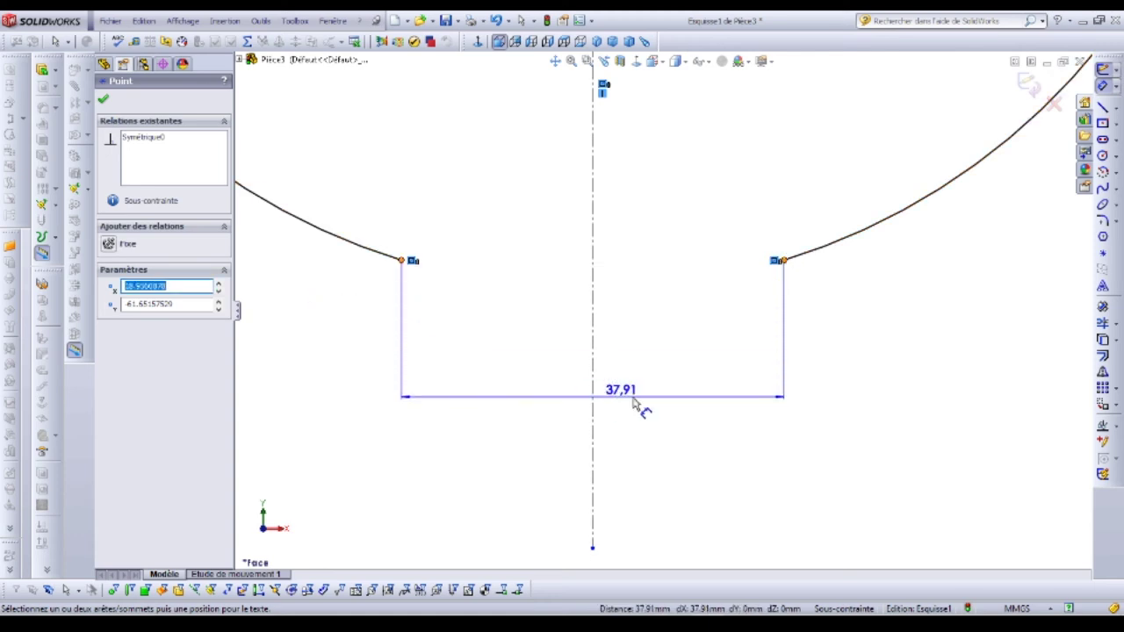
pyautogui.click(651, 418)
pyautogui.press('Return')
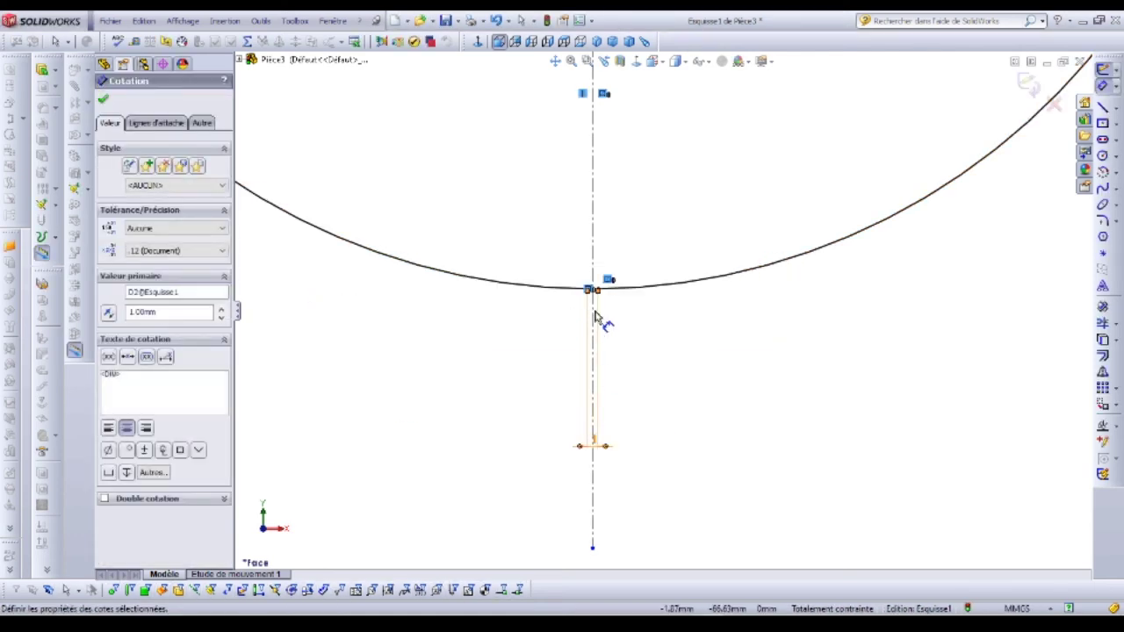
# Set up a sheet-metal base flange from the arc sketch with a 120 mm depth and 1.5 mm thickness.
pyautogui.scroll(5, 654, 317)
pyautogui.scroll(-10, 609, 286)
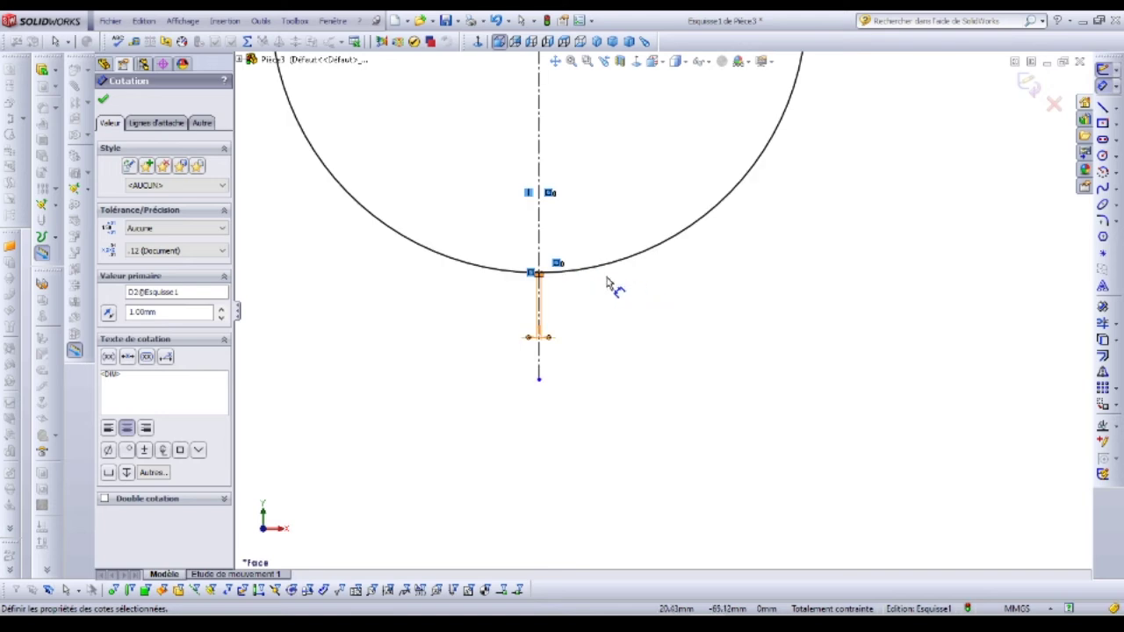
pyautogui.scroll(10, 377, 434)
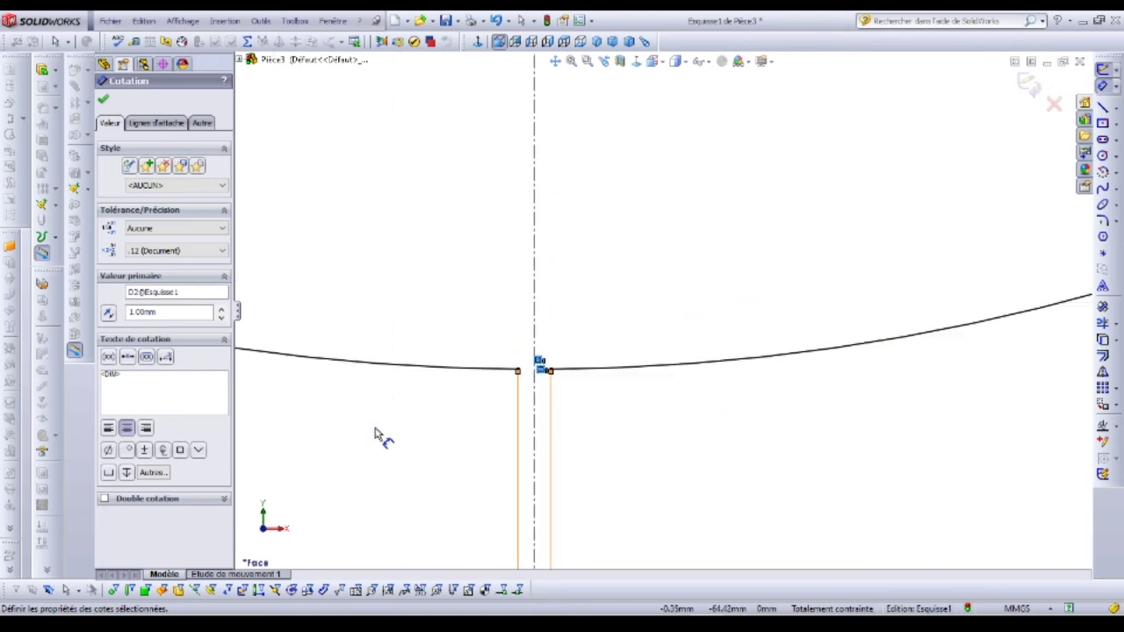
pyautogui.scroll(3, 676, 156)
pyautogui.moveTo(677, 155)
pyautogui.mouseDown(button='middle')
pyautogui.moveTo(589, 271)
pyautogui.moveTo(597, 261)
pyautogui.mouseUp(button='middle')
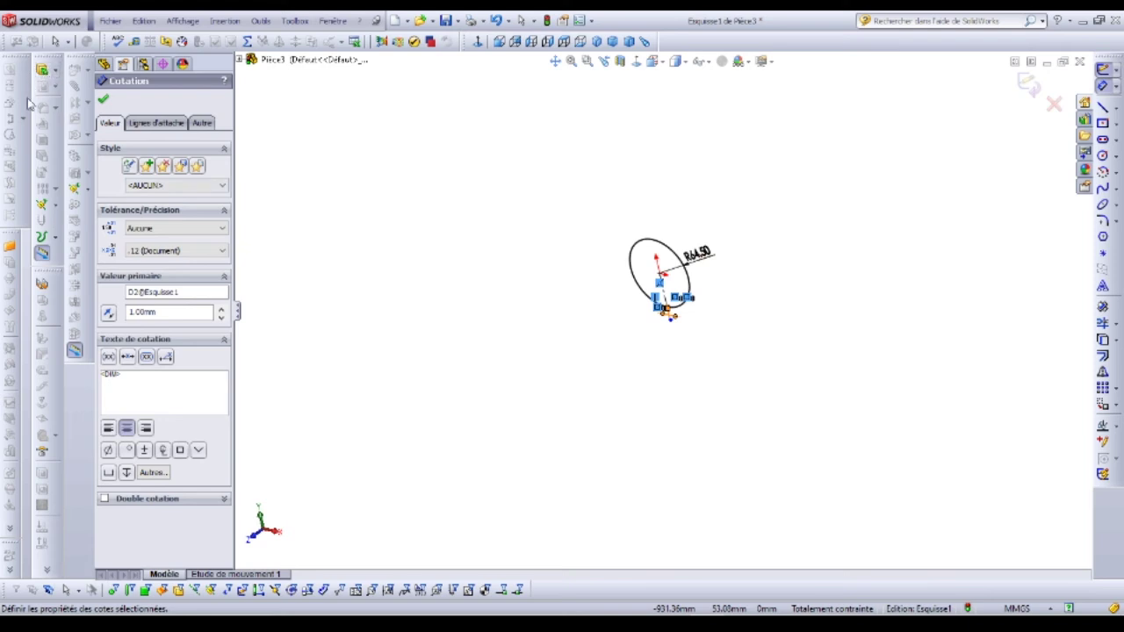
pyautogui.click(41, 285)
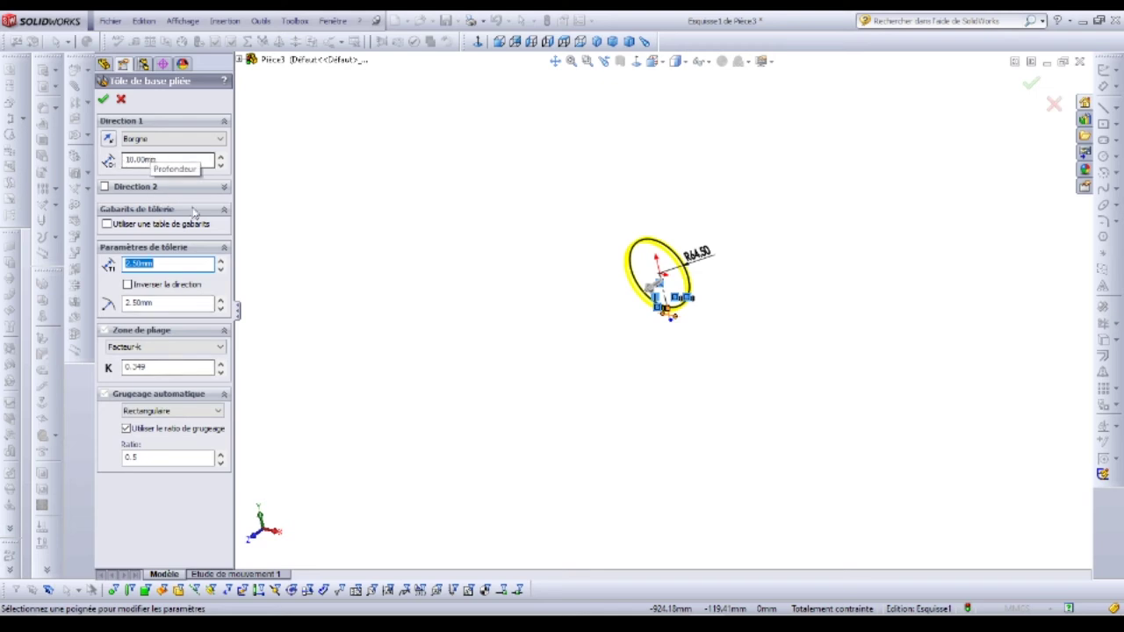
pyautogui.doubleClick(163, 159)
pyautogui.write('120')
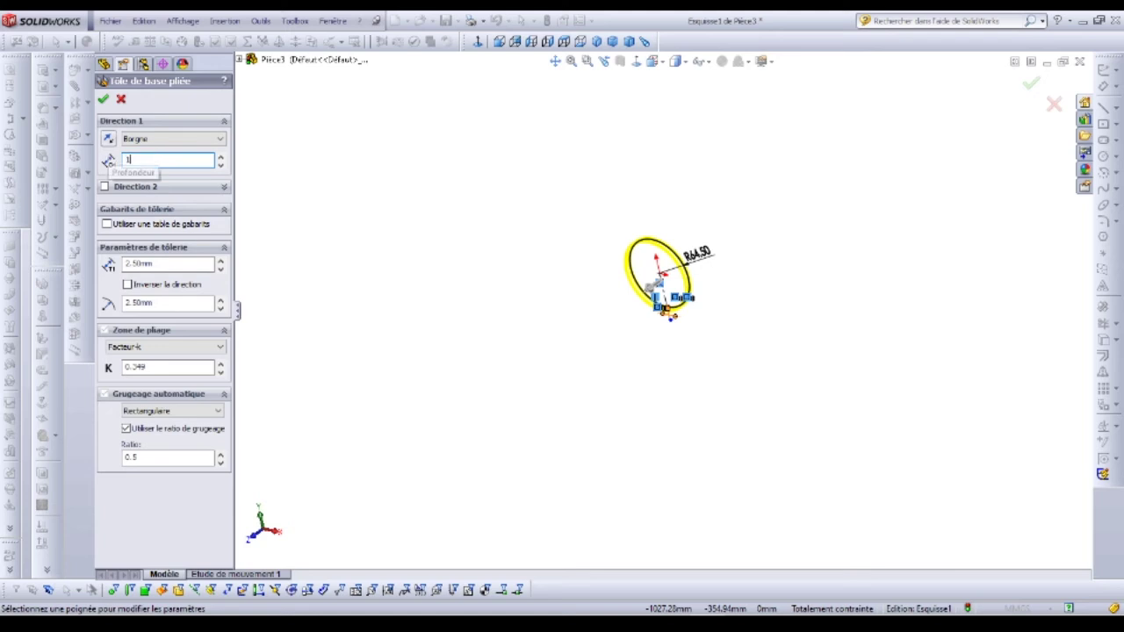
pyautogui.doubleClick(161, 264)
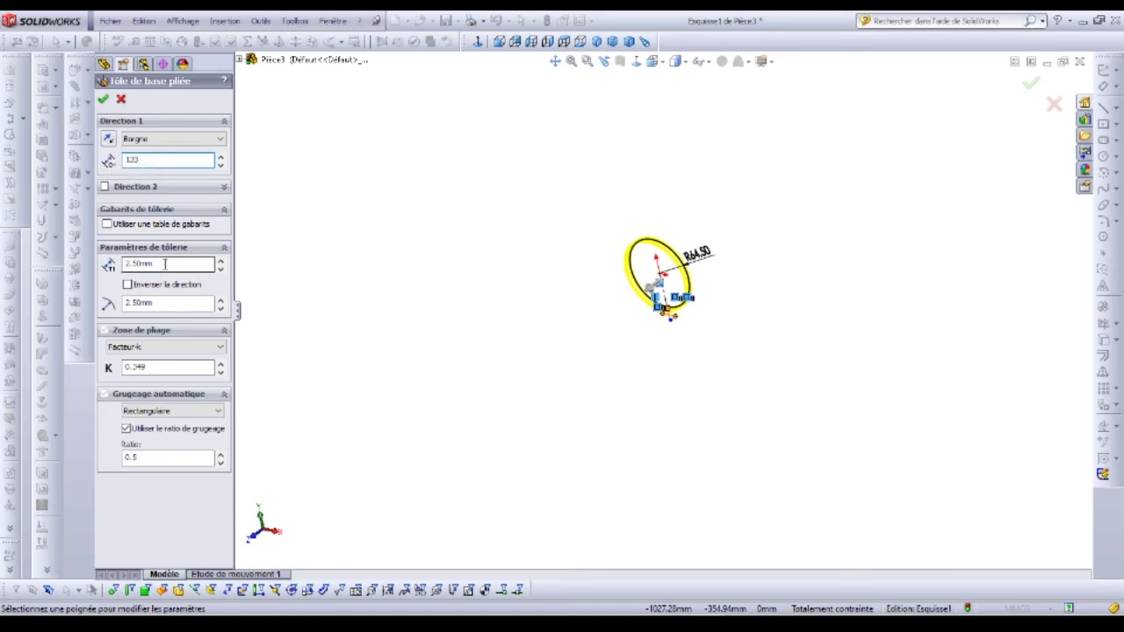
pyautogui.write('1')
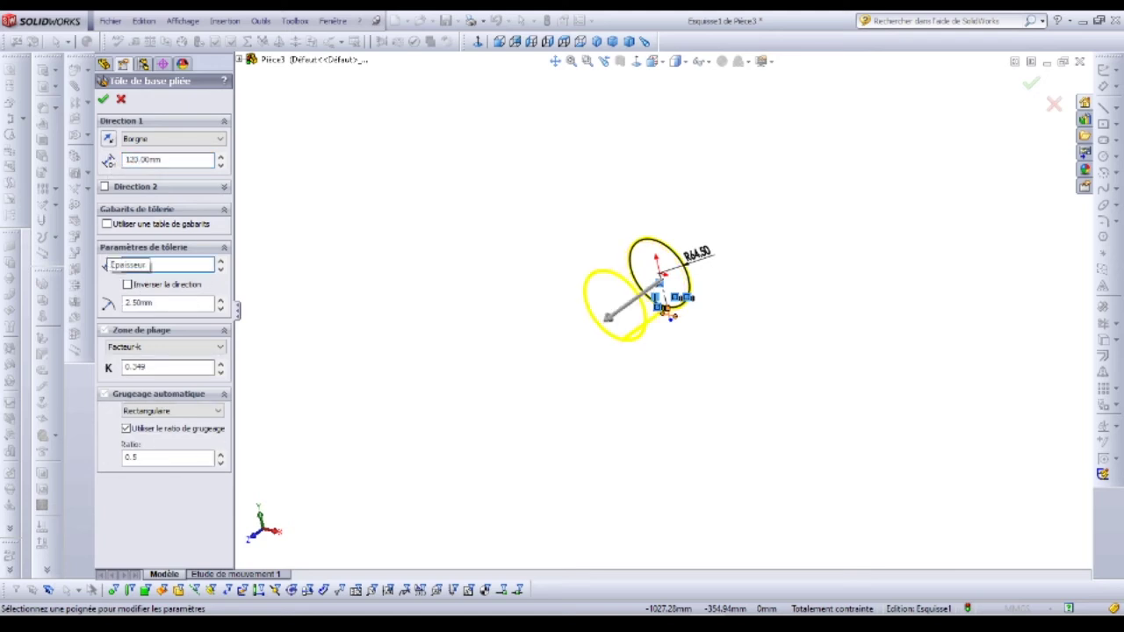
pyautogui.write('.5')
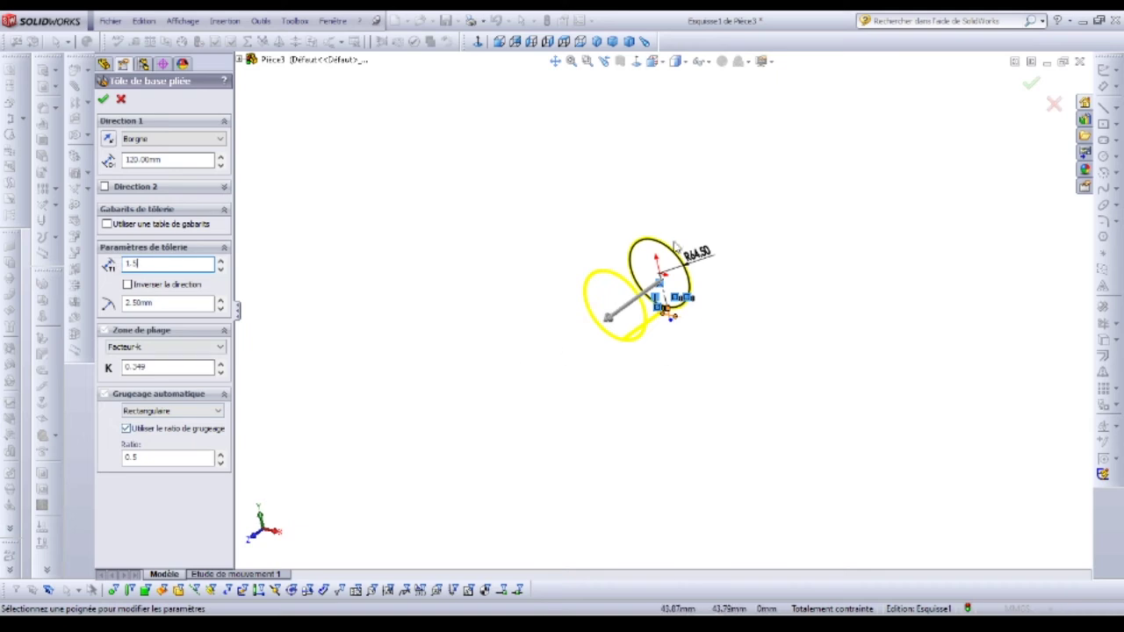
# Reverse the sheet thickness toward the inside of the arc and create the base flange.
pyautogui.click(642, 42)
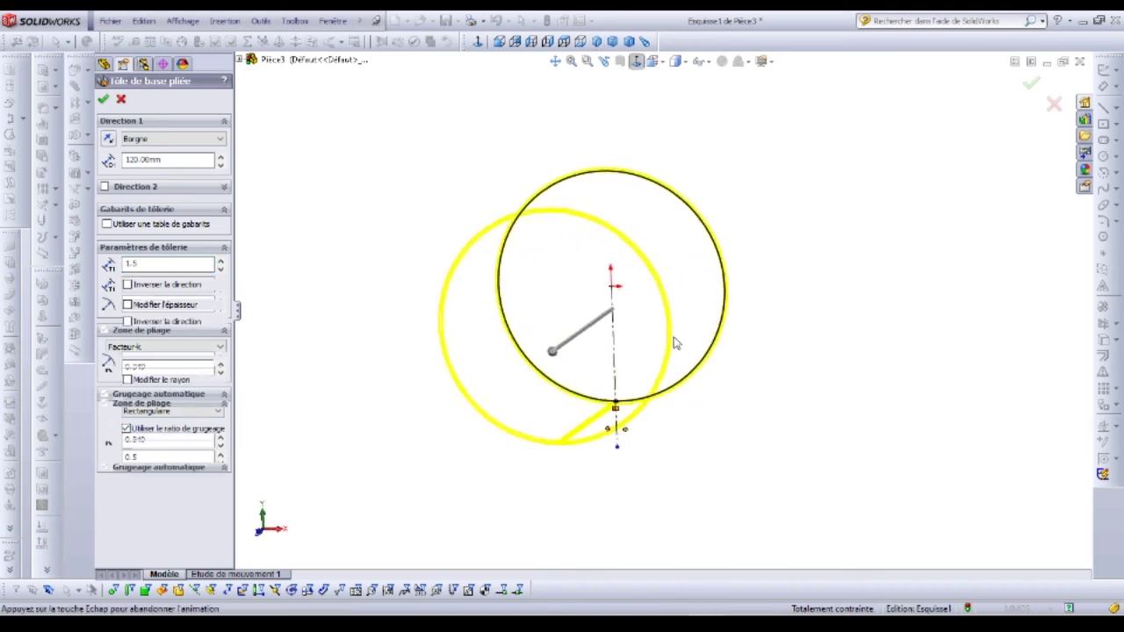
pyautogui.scroll(-4, 516, 380)
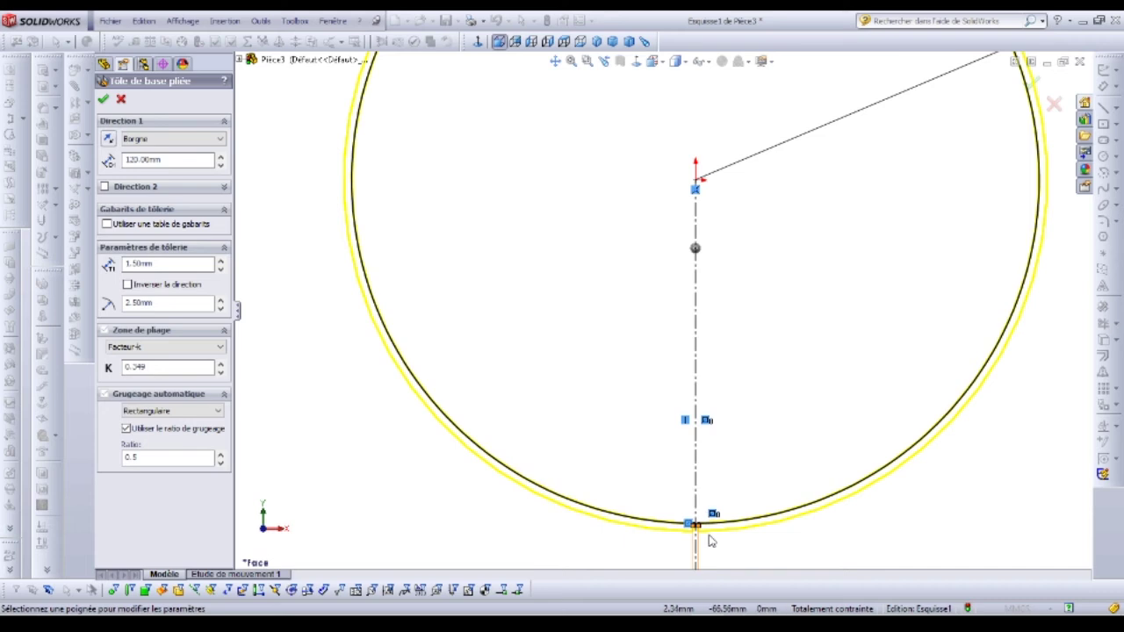
pyautogui.press('f')
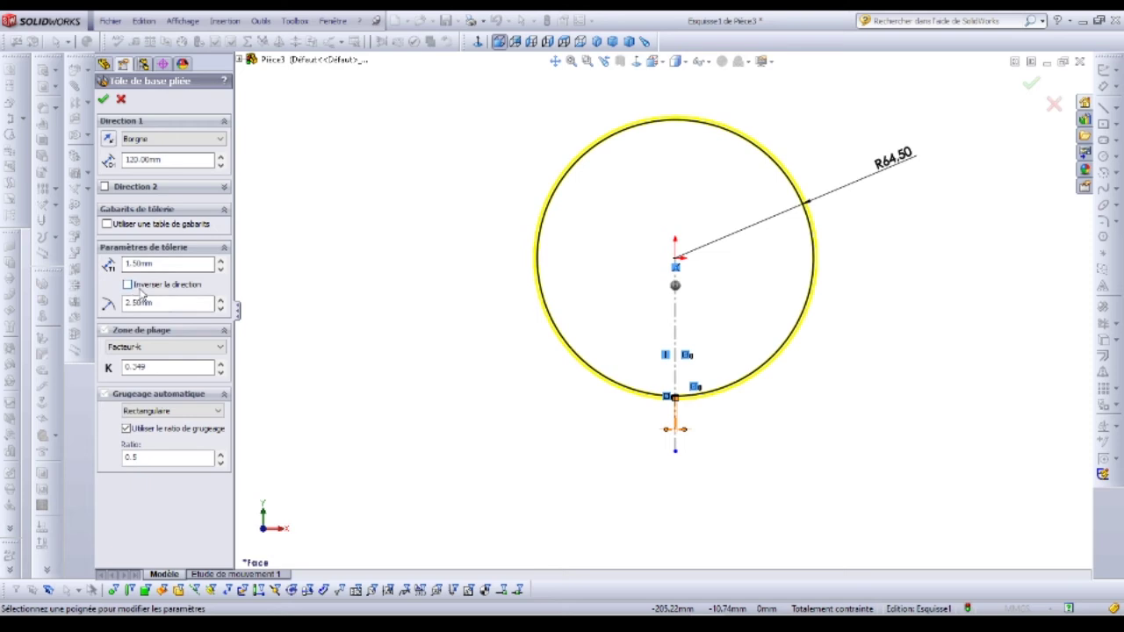
pyautogui.click(128, 285)
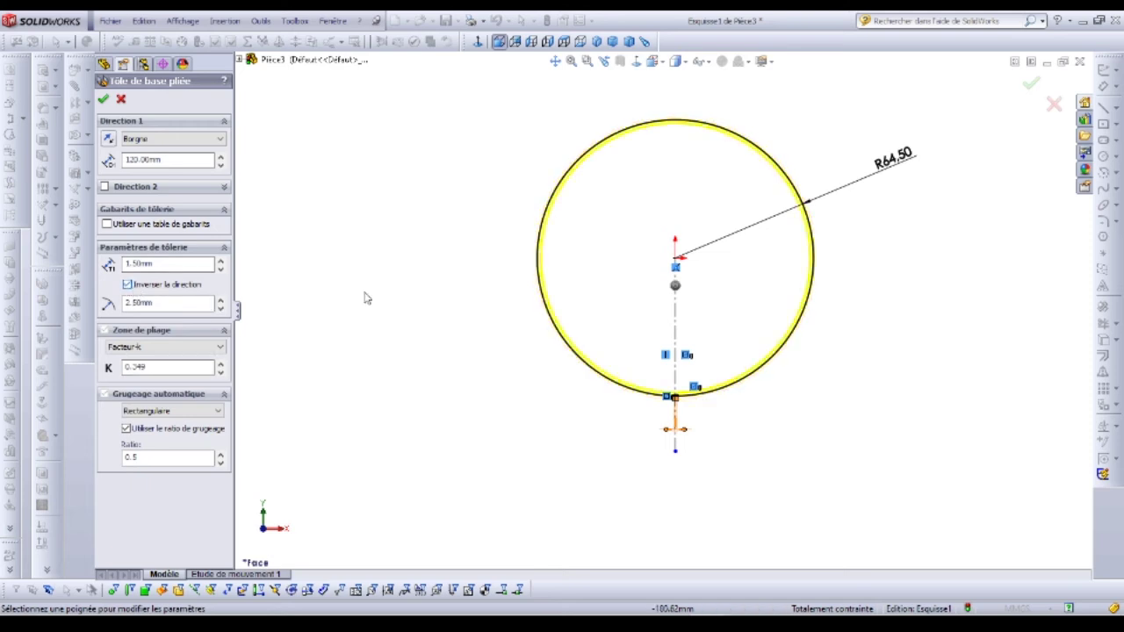
pyautogui.scroll(3, 685, 369)
pyautogui.scroll(-8, 689, 334)
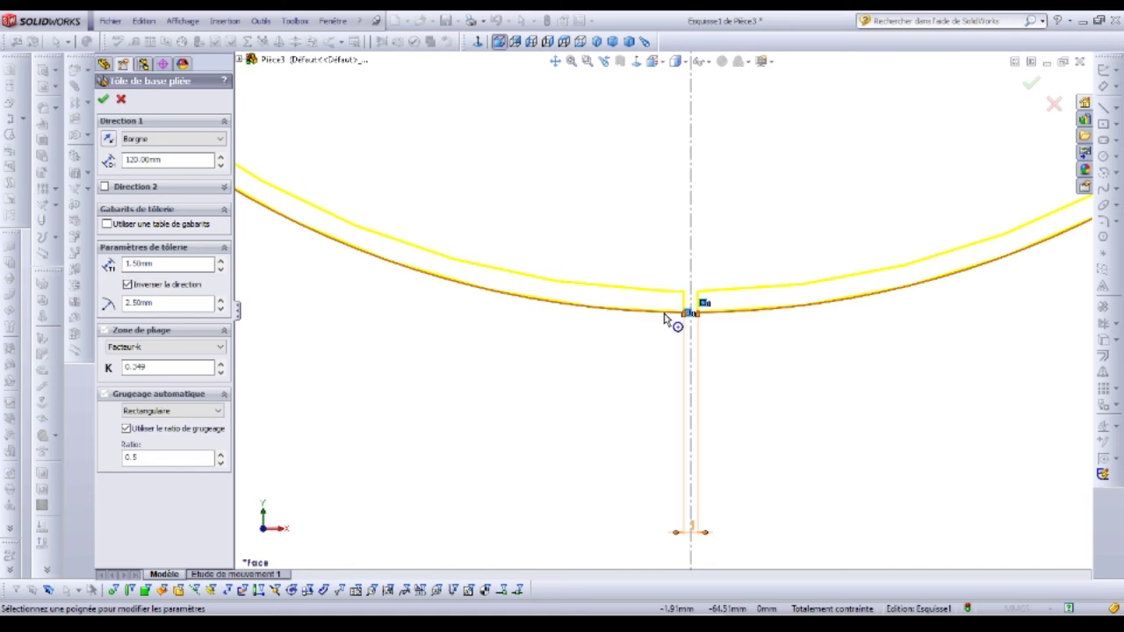
pyautogui.scroll(5, 672, 318)
pyautogui.scroll(-4, 665, 256)
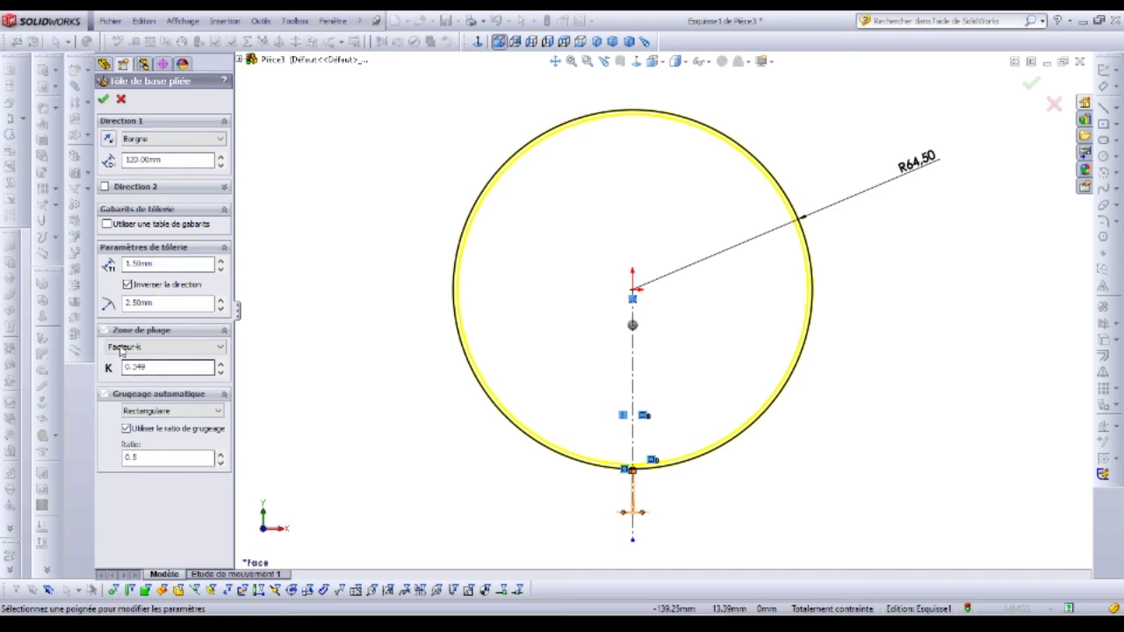
pyautogui.click(103, 99)
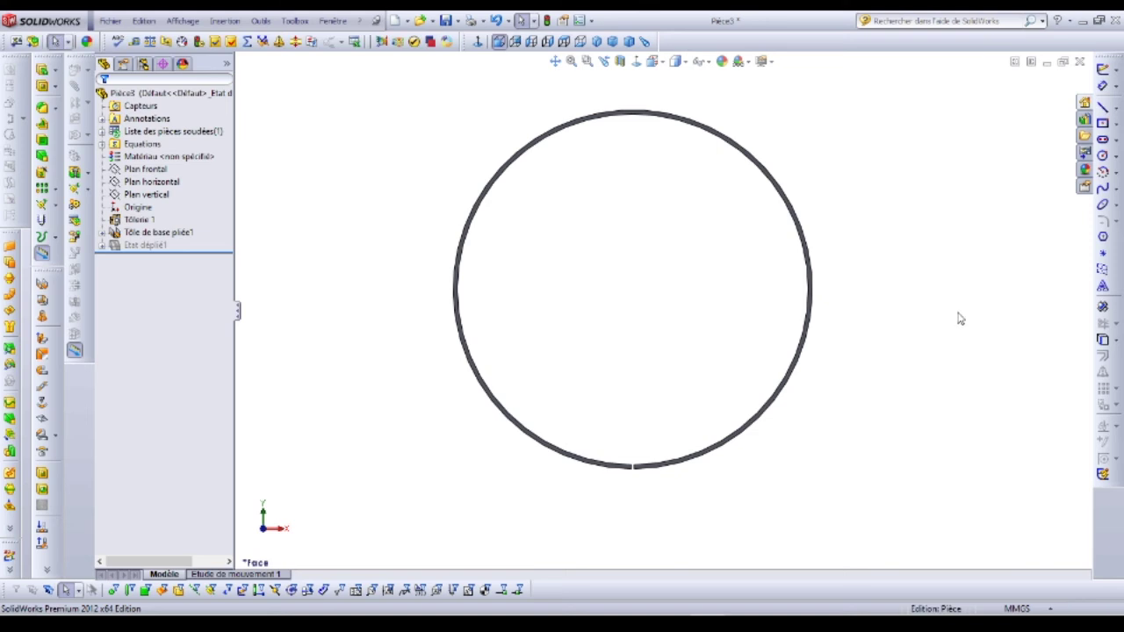
# Inspect the rolled cylinder and consult the CI 031 ensemble drawing for its slanted end and seam position.
pyautogui.moveTo(958, 319); pyautogui.dragTo(862, 349, button='middle')
pyautogui.moveTo(862, 348); pyautogui.dragTo(772, 419, button='right')
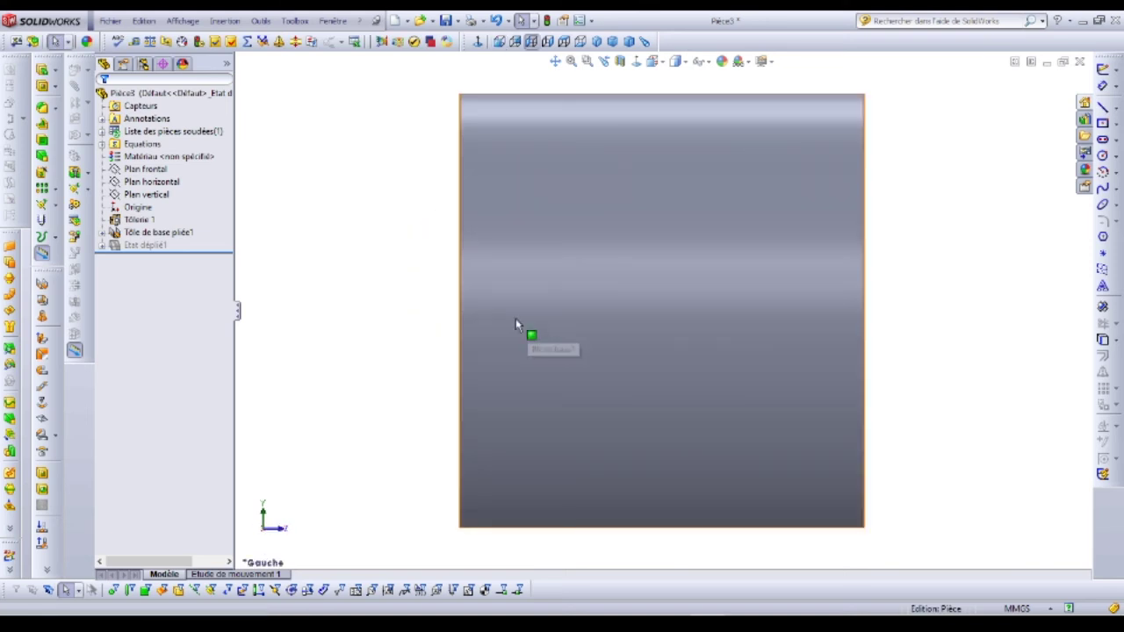
pyautogui.moveTo(529, 334); pyautogui.dragTo(569, 396, button='middle')
pyautogui.press('Escape')
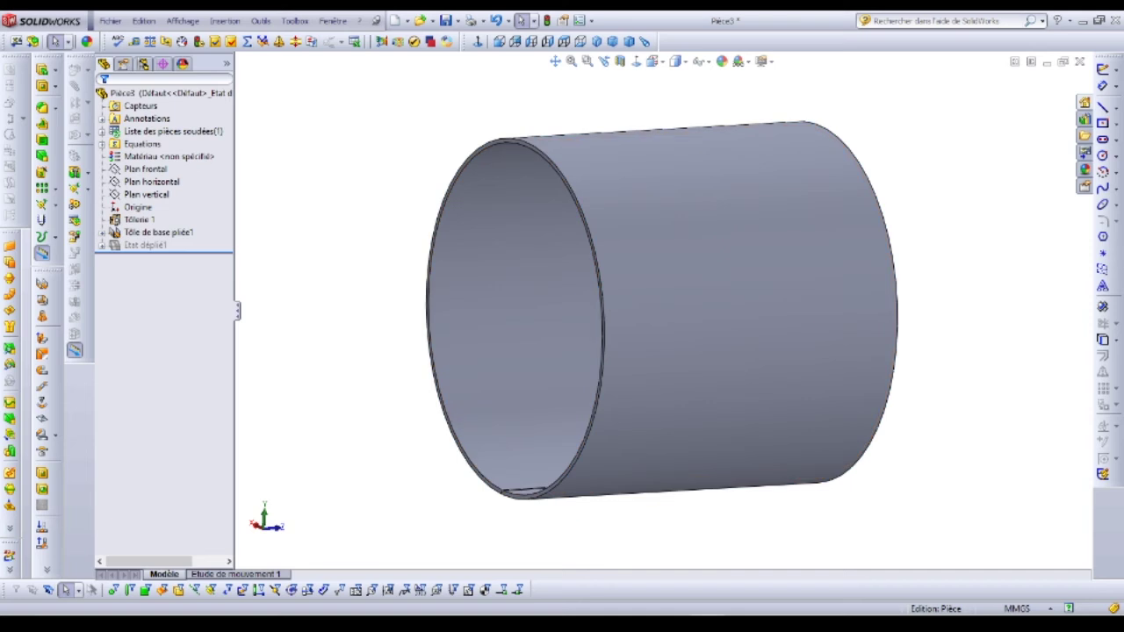
pyautogui.moveTo(746, 616)
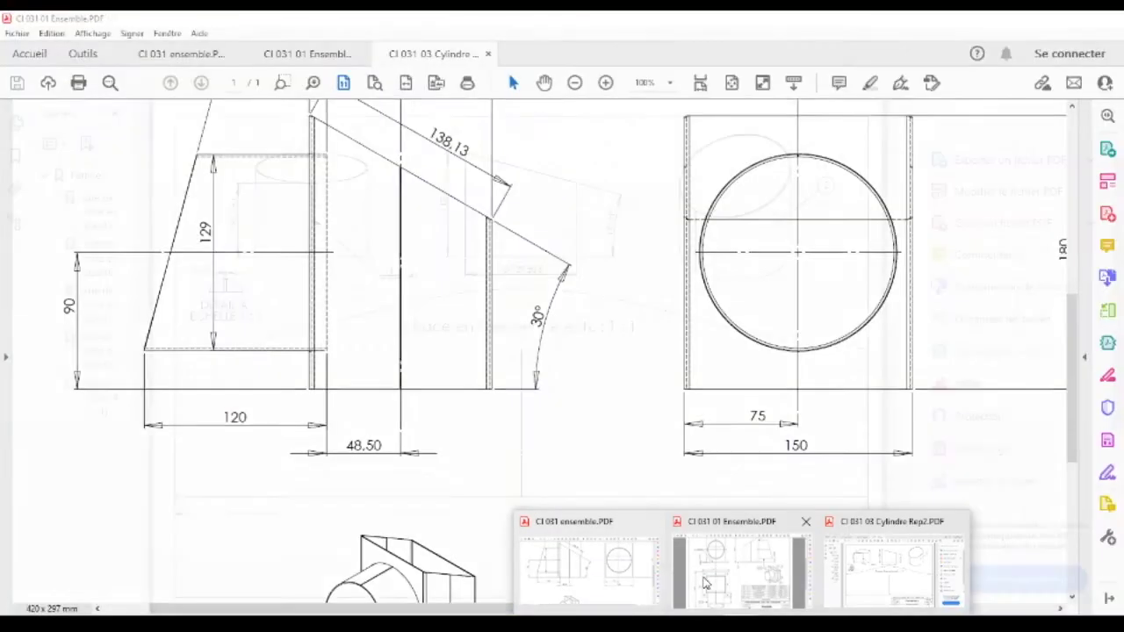
pyautogui.click(569, 581)
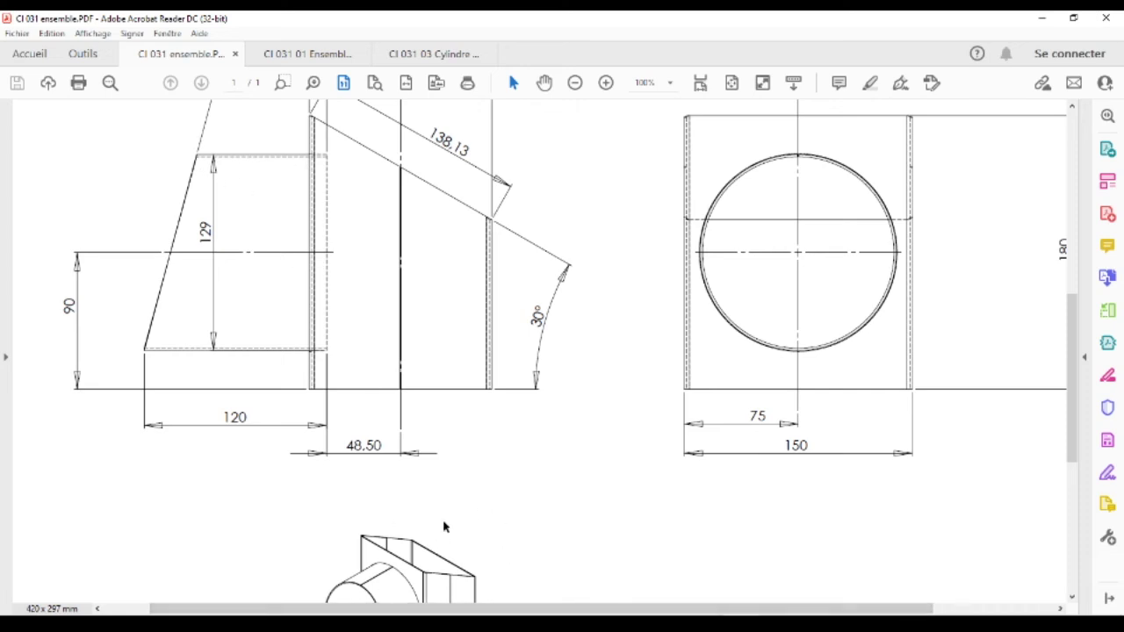
pyautogui.scroll(-4, 443, 527)
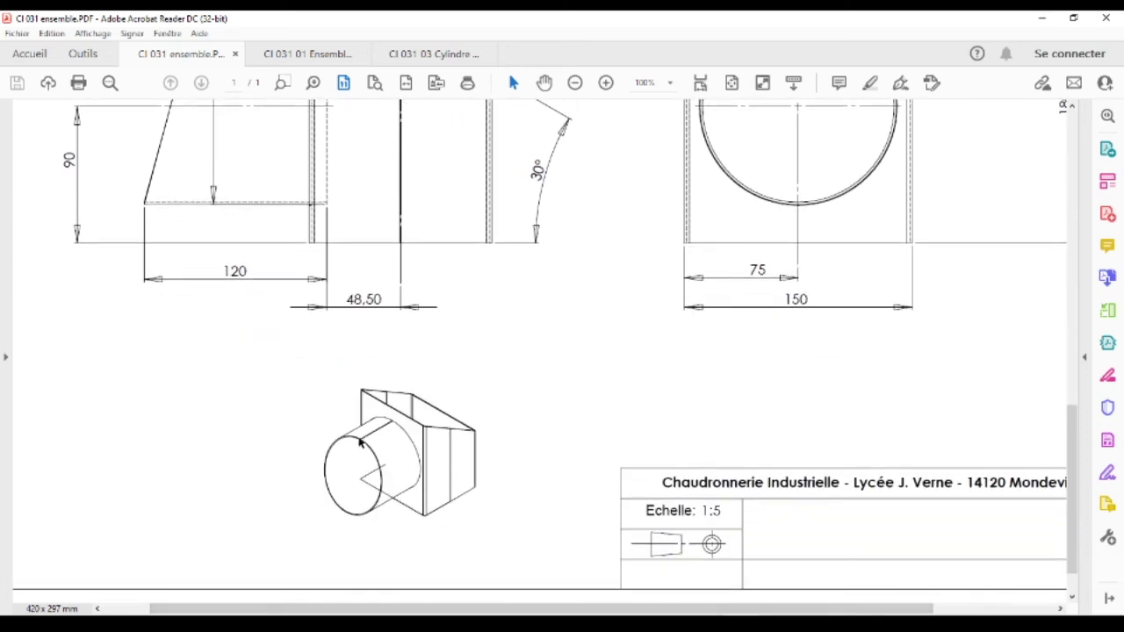
pyautogui.scroll(5, 360, 456)
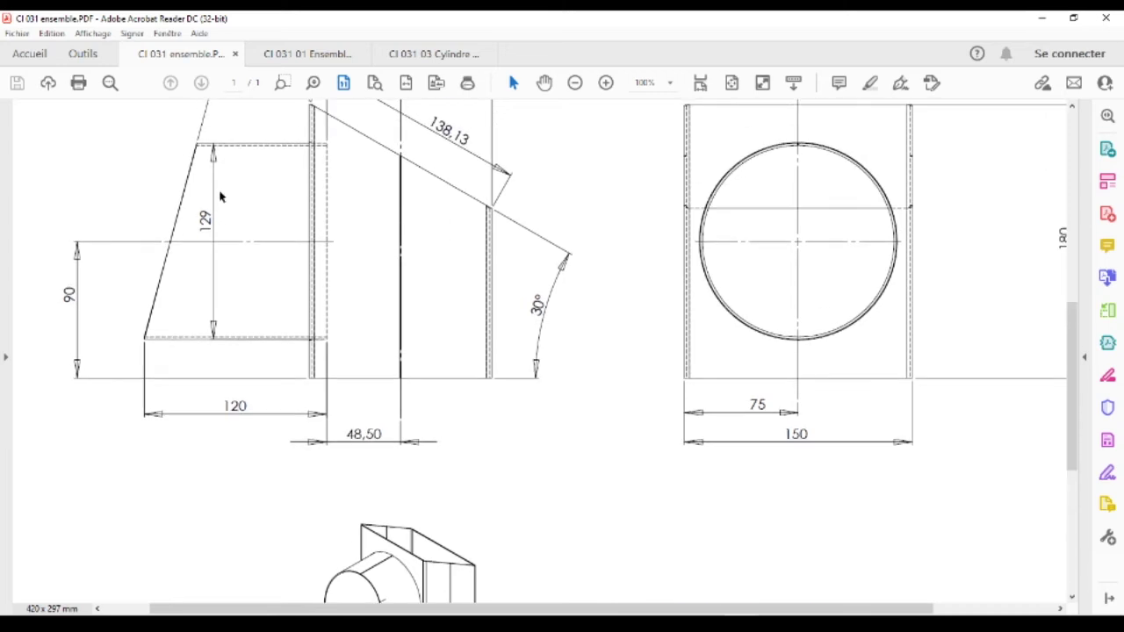
pyautogui.scroll(2, 223, 230)
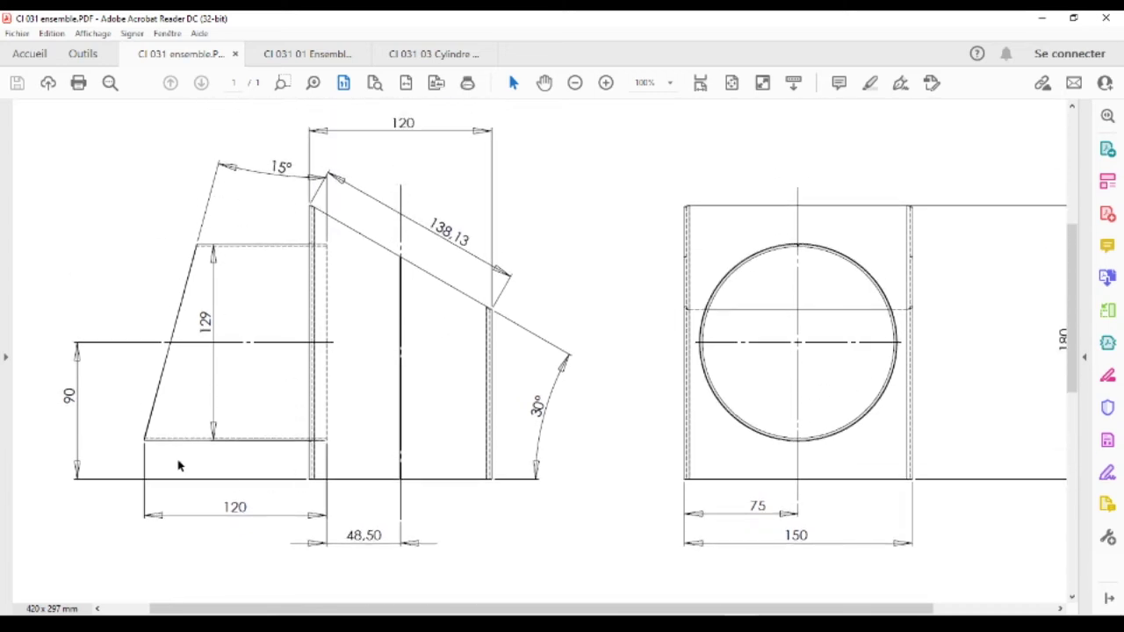
pyautogui.scroll(-2, 528, 489)
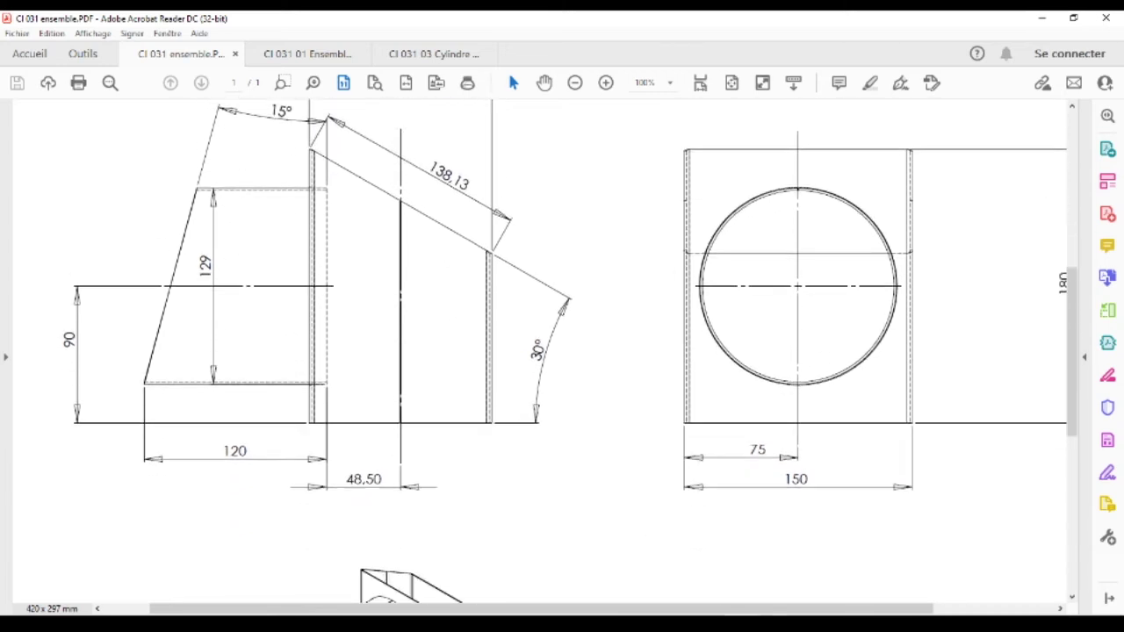
pyautogui.hotkey('alt', 'Tab')
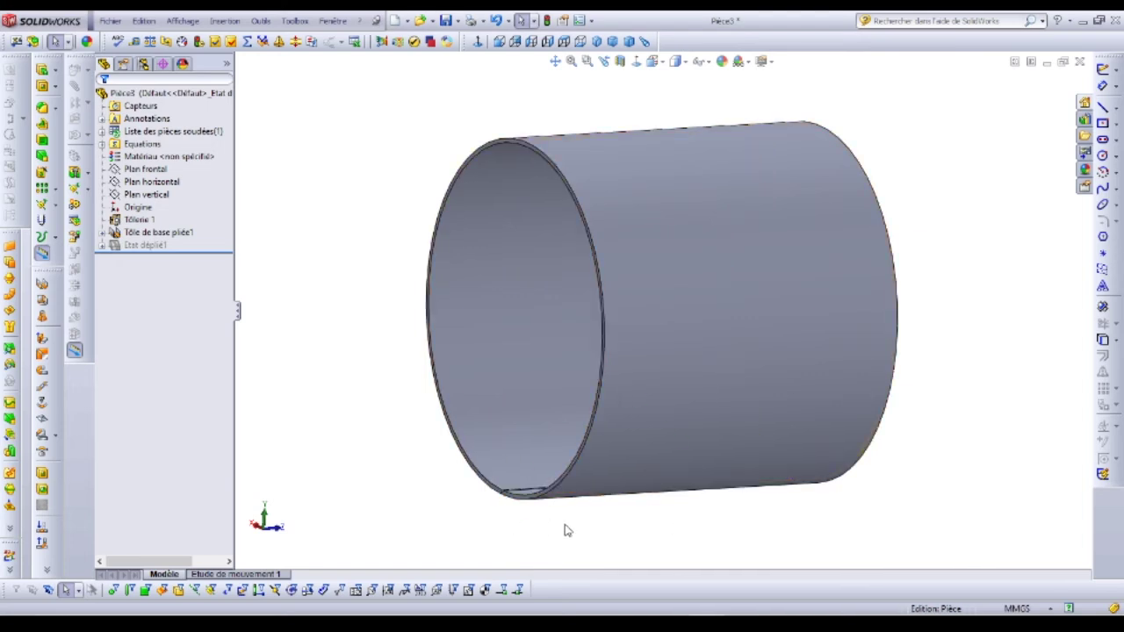
# Start a new sketch on the Plan vertical in the cylinder's right side view.
pyautogui.moveTo(571, 473); pyautogui.dragTo(728, 301, button='middle')
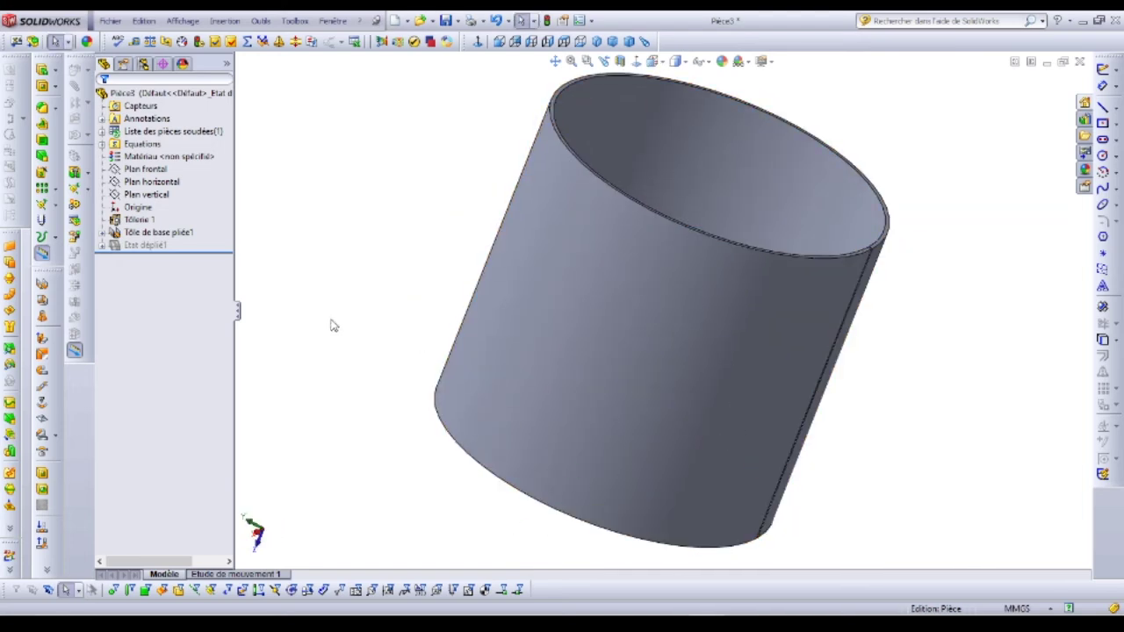
pyautogui.click(676, 61)
pyautogui.click(678, 79)
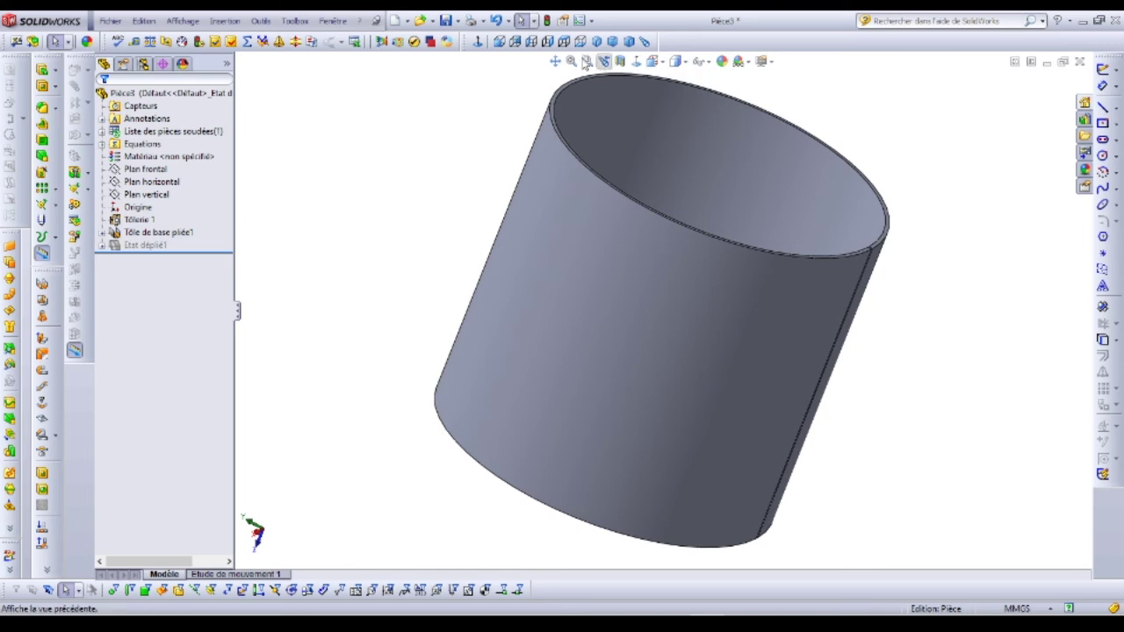
pyautogui.click(504, 45)
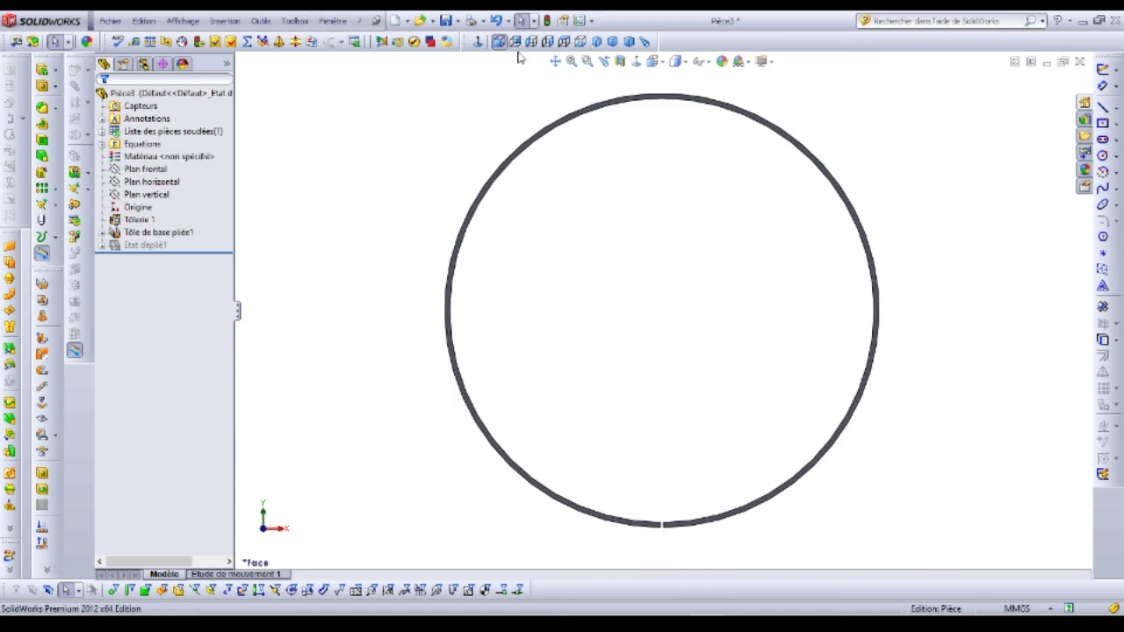
pyautogui.click(546, 42)
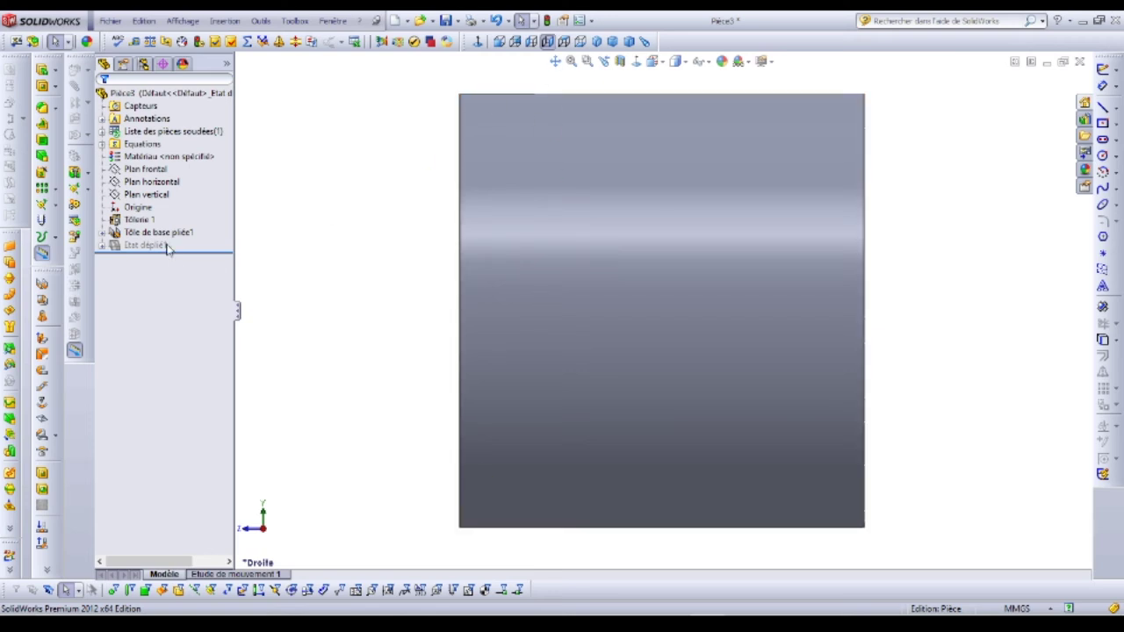
pyautogui.click(137, 184)
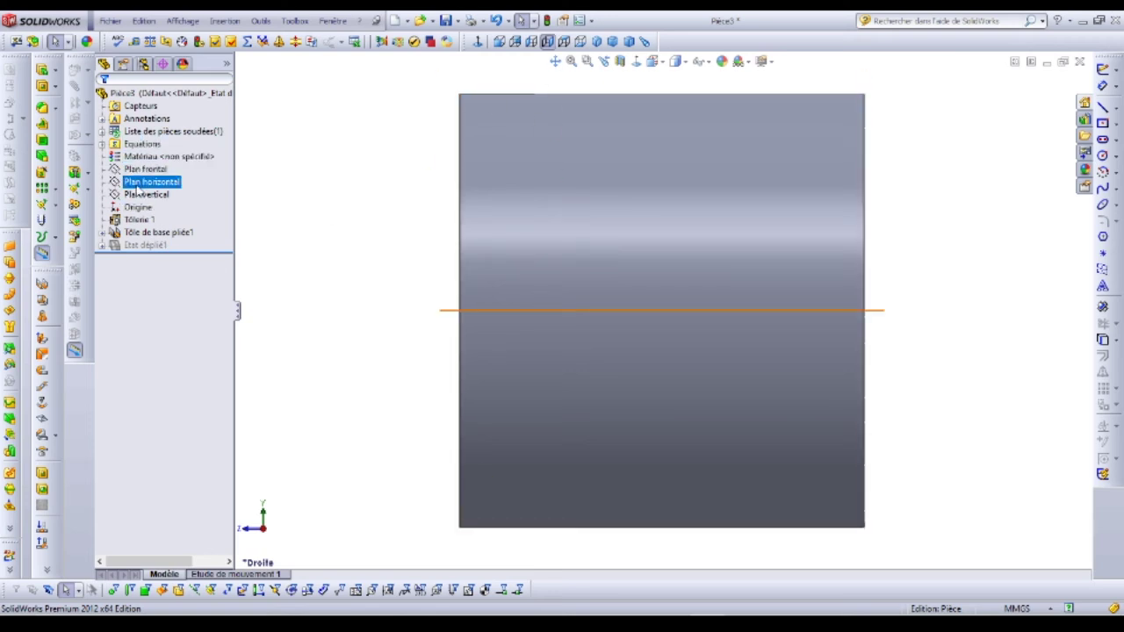
pyautogui.click(137, 195)
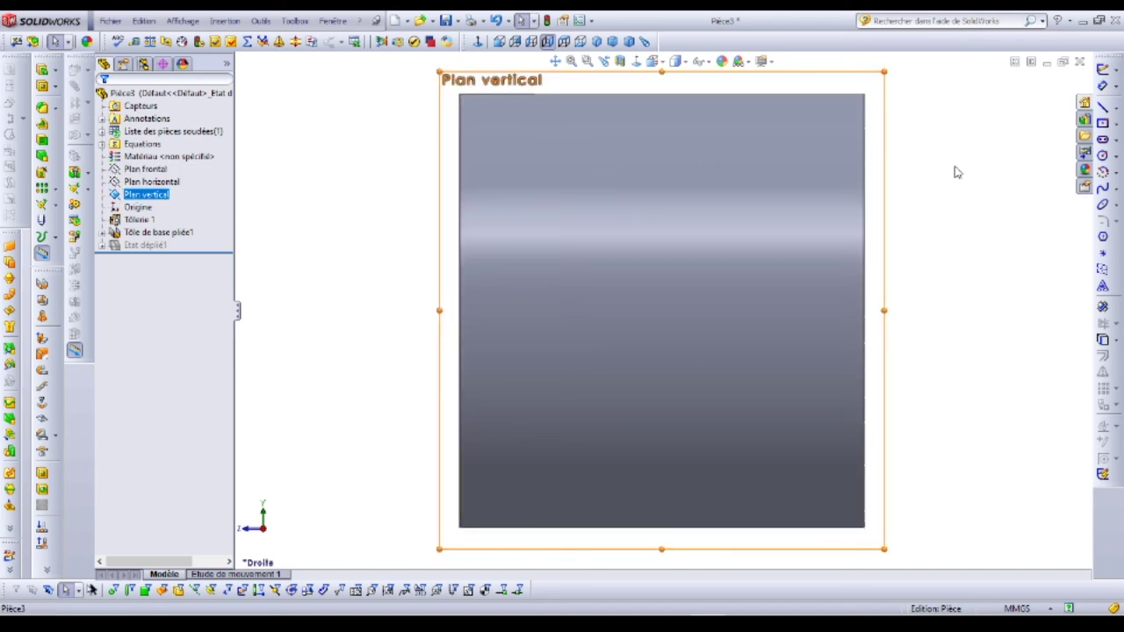
pyautogui.click(149, 195)
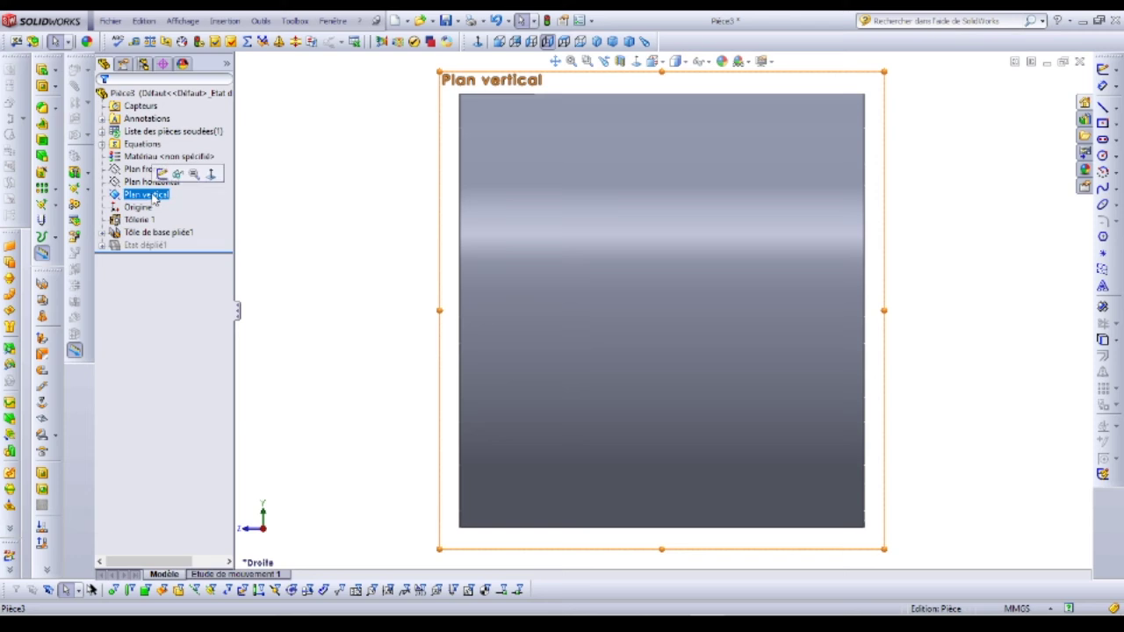
pyautogui.click(211, 174)
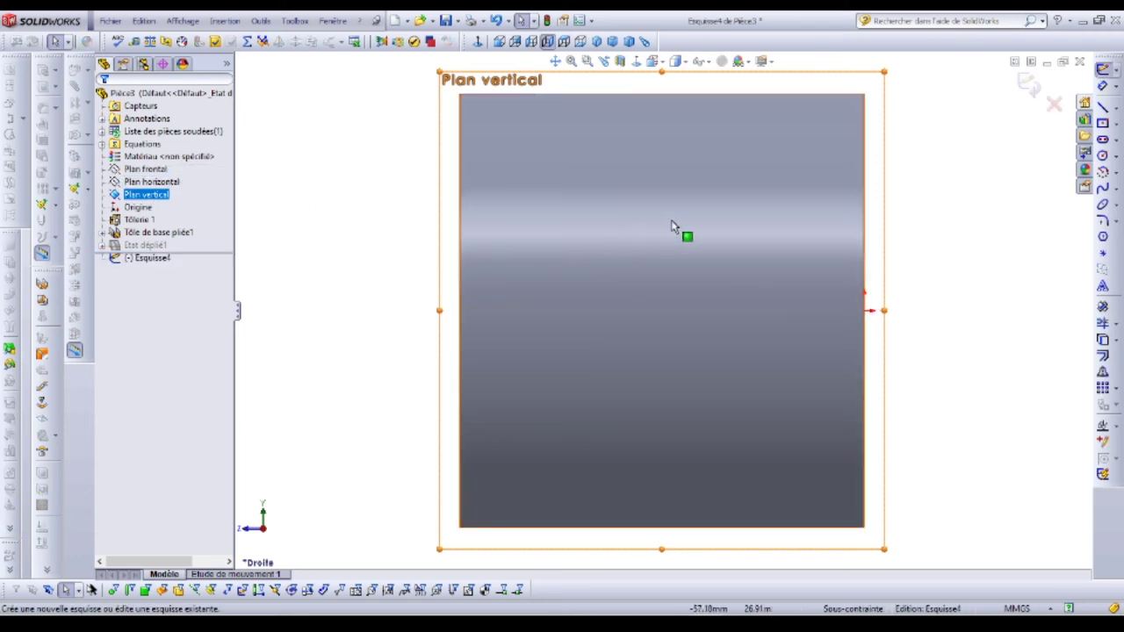
# Sketch a slanted line from the lower corner of the cylinder's end farthest from the origin to its upper edge, about 21° from vertical.
pyautogui.click(1103, 105)
pyautogui.scroll(-5, 727, 351)
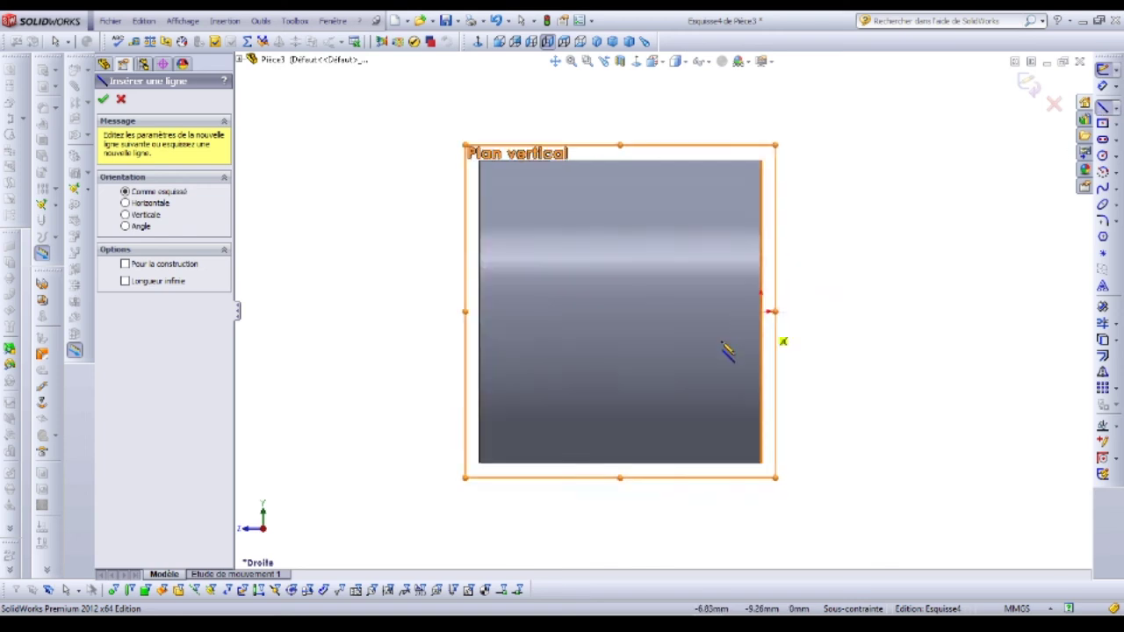
pyautogui.scroll(-3, 402, 535)
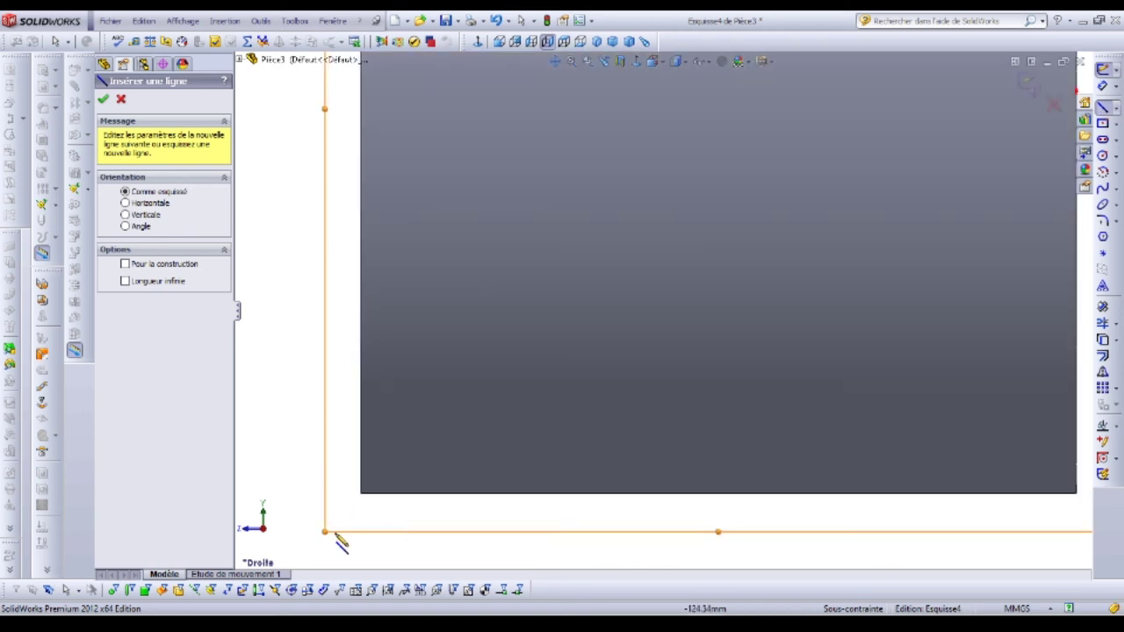
pyautogui.click(361, 495)
pyautogui.scroll(5, 527, 351)
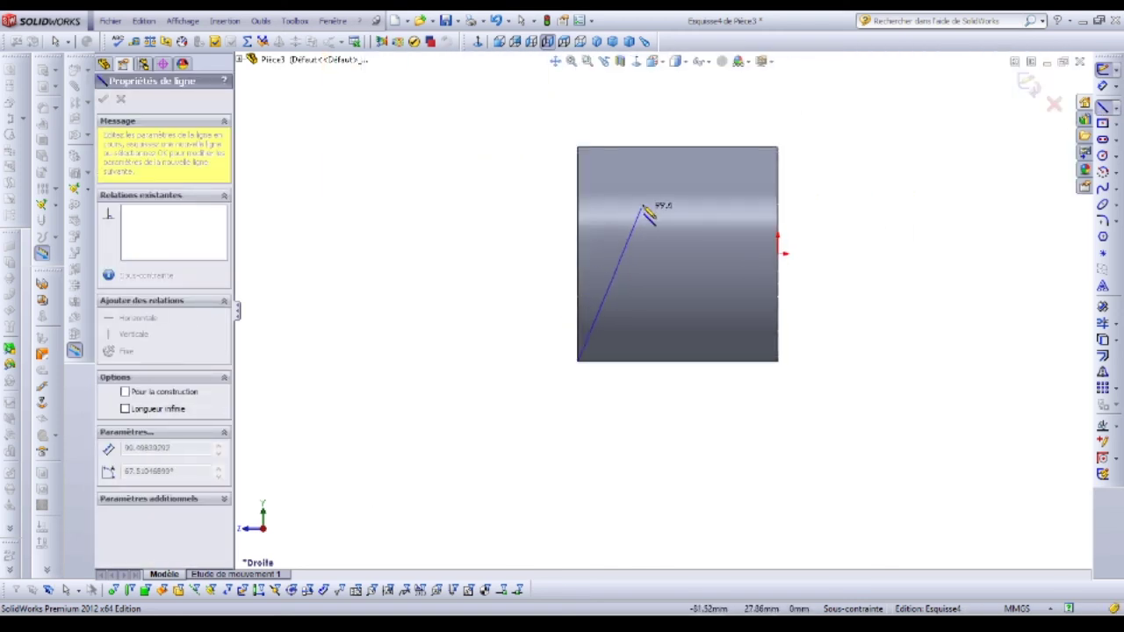
pyautogui.click(661, 148)
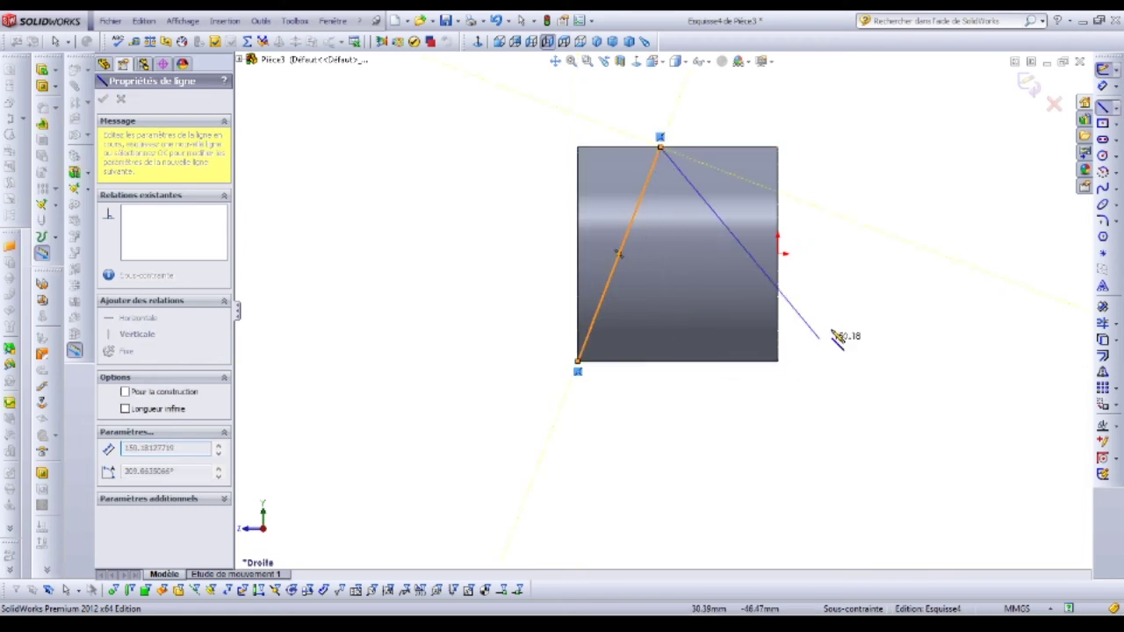
pyautogui.press('Escape')
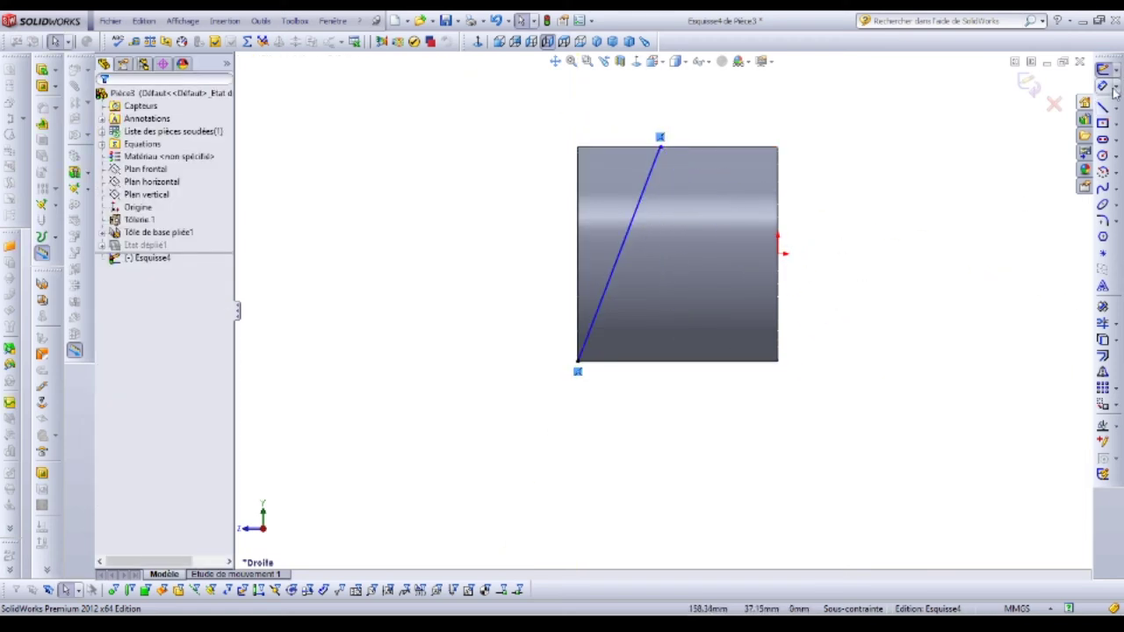
# Dimension the angle between the slanted line and the cylinder's straight end edge as 15°.
pyautogui.click(1104, 86)
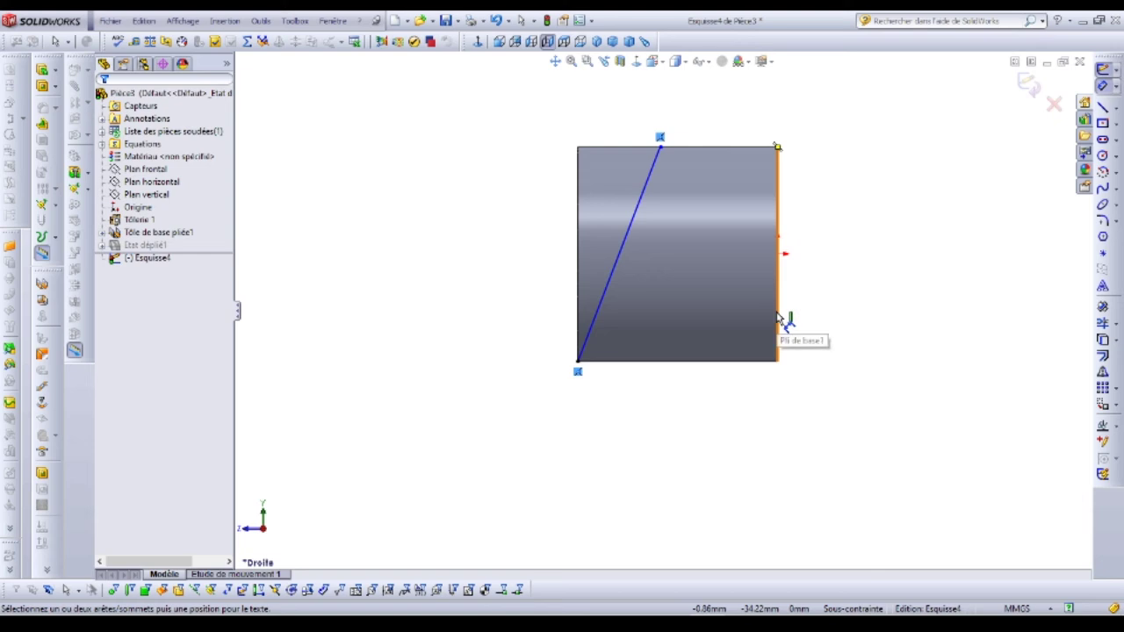
pyautogui.click(601, 309)
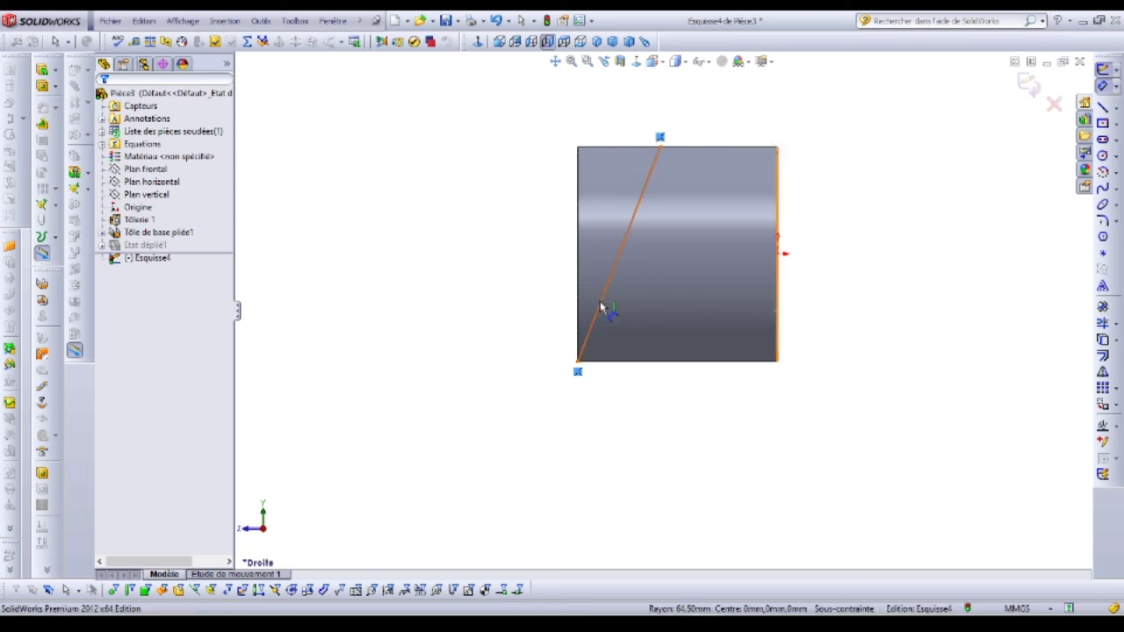
pyautogui.click(681, 483)
pyautogui.write('15')
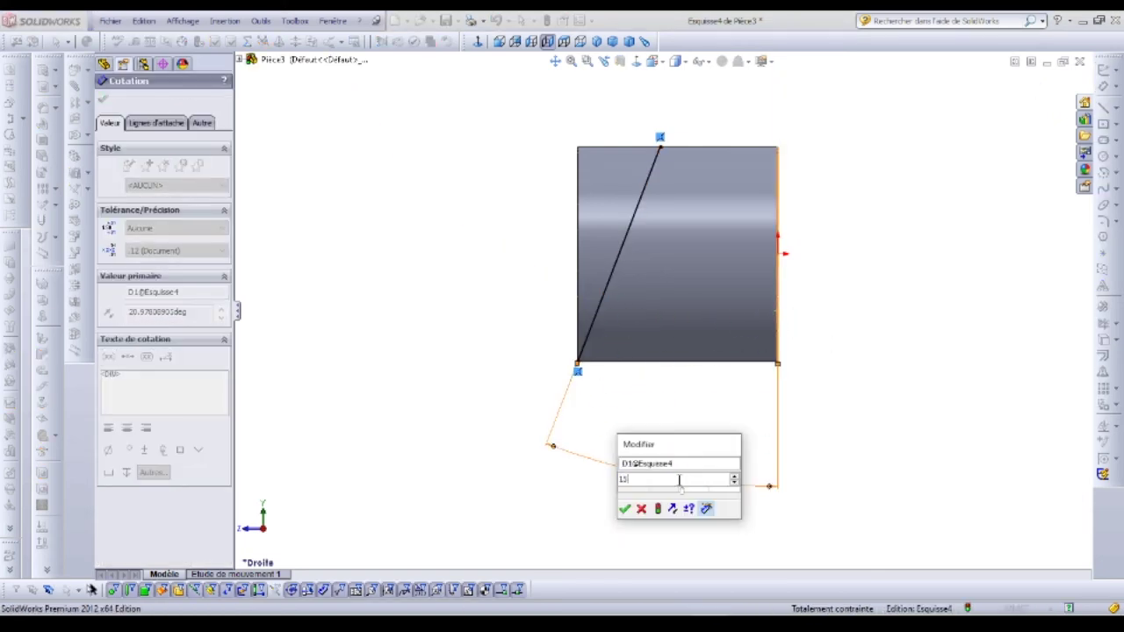
pyautogui.press('Return')
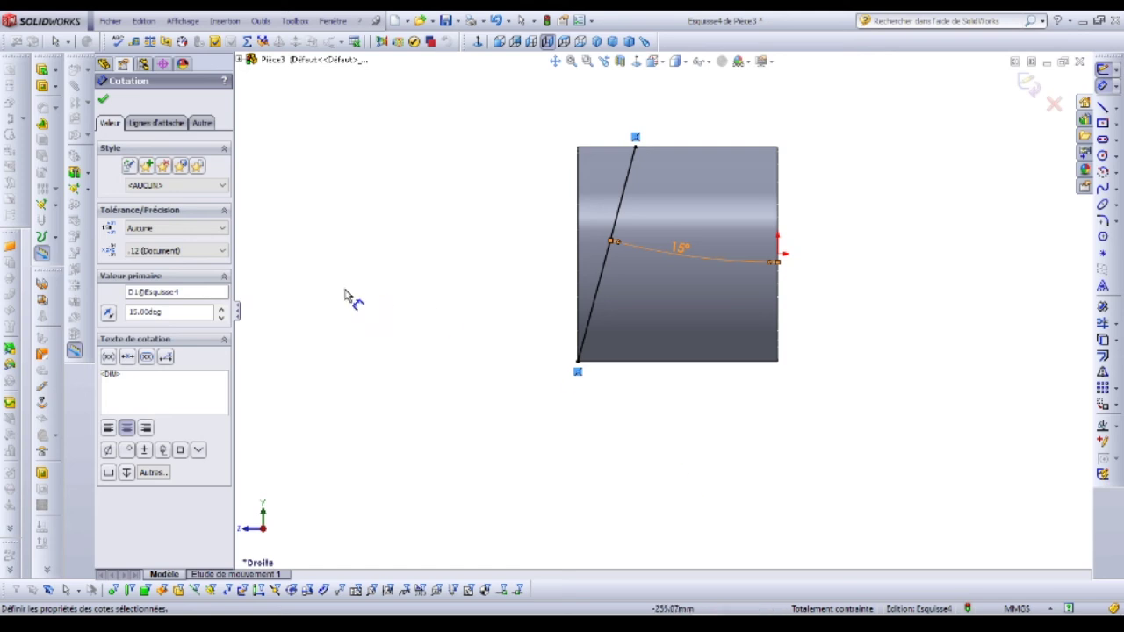
# Cut the cylinder's end along the slanted line with an extruded cut, through all in both directions and normal to the sheet.
pyautogui.moveTo(381, 329); pyautogui.dragTo(431, 351, button='right')
pyautogui.moveTo(391, 326)
pyautogui.mouseDown(button='middle')
pyautogui.moveTo(507, 326)
pyautogui.moveTo(404, 316)
pyautogui.moveTo(445, 331)
pyautogui.moveTo(390, 319)
pyautogui.mouseUp(button='middle')
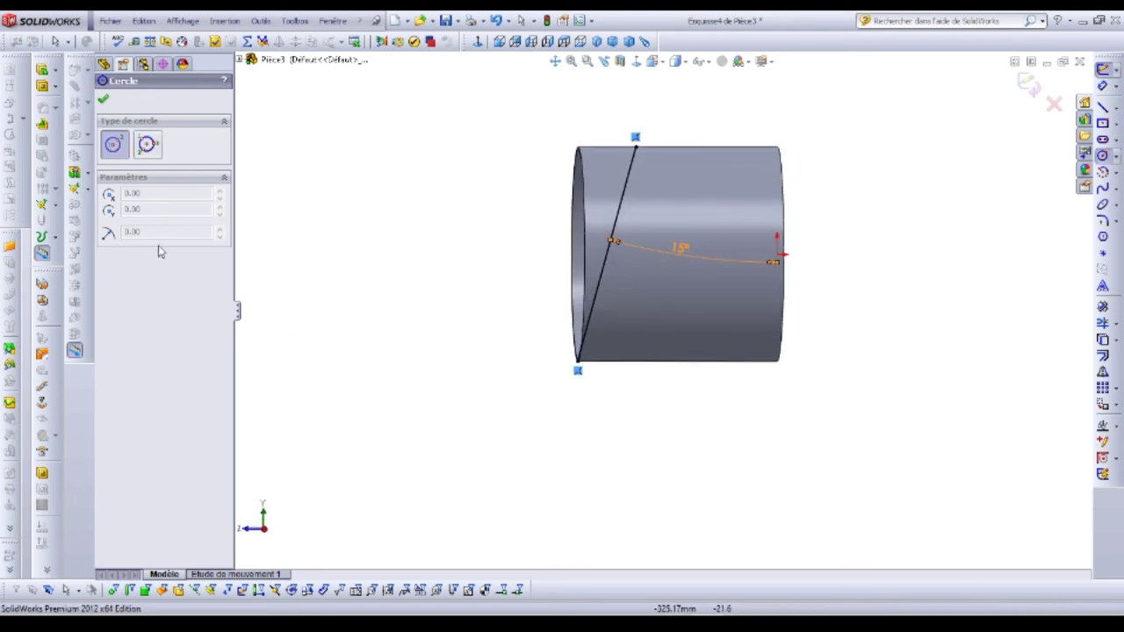
pyautogui.click(42, 87)
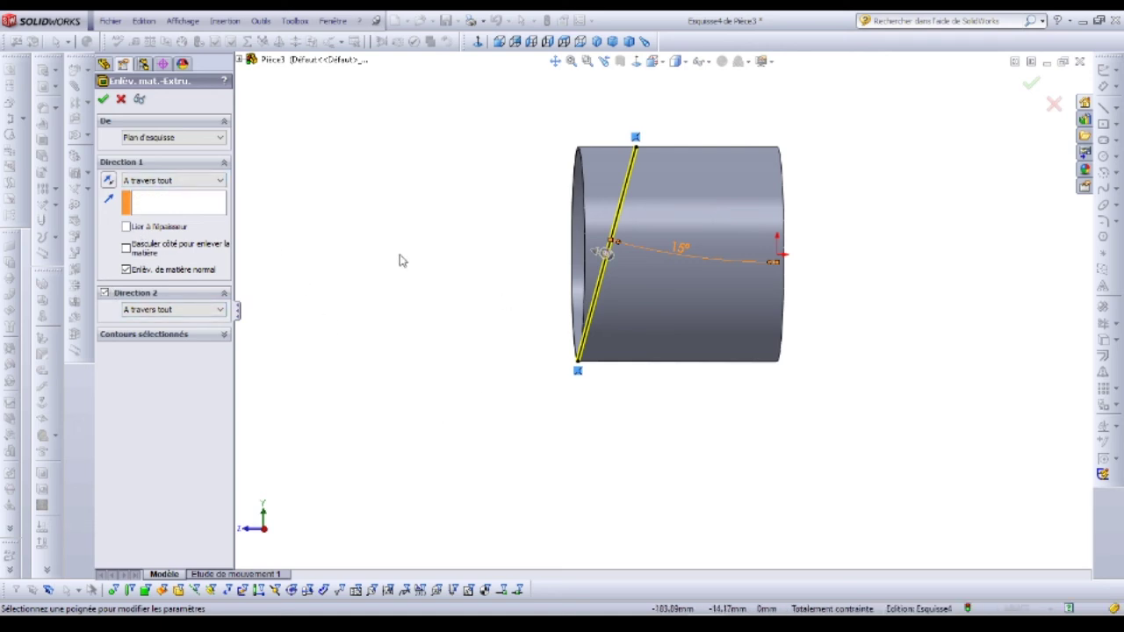
pyautogui.click(637, 62)
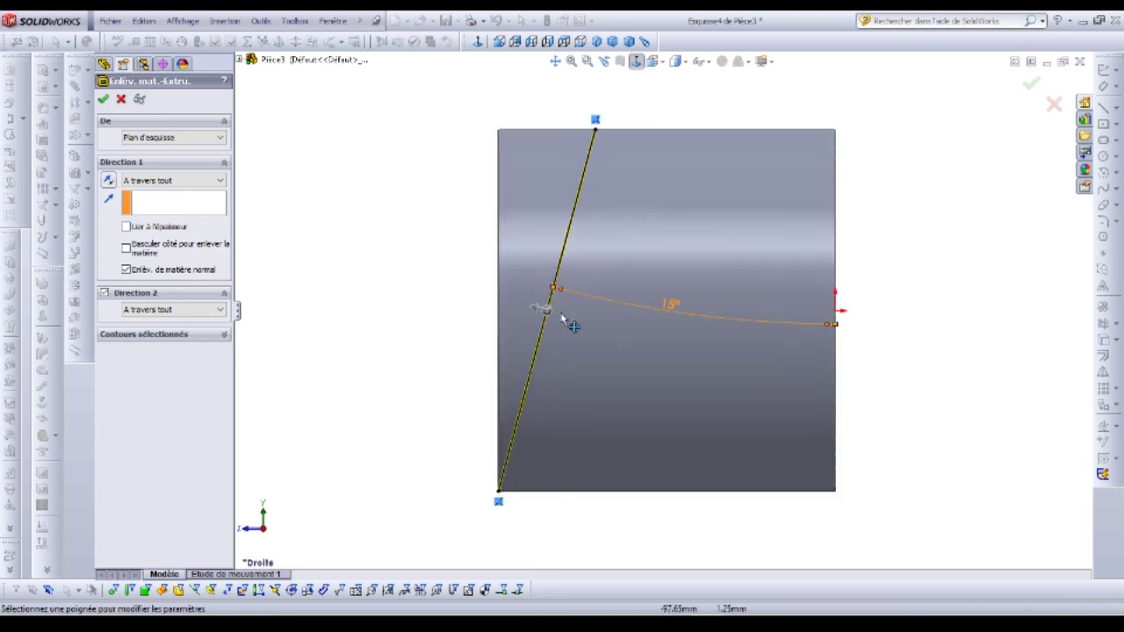
pyautogui.scroll(5, 555, 344)
pyautogui.scroll(1, 543, 320)
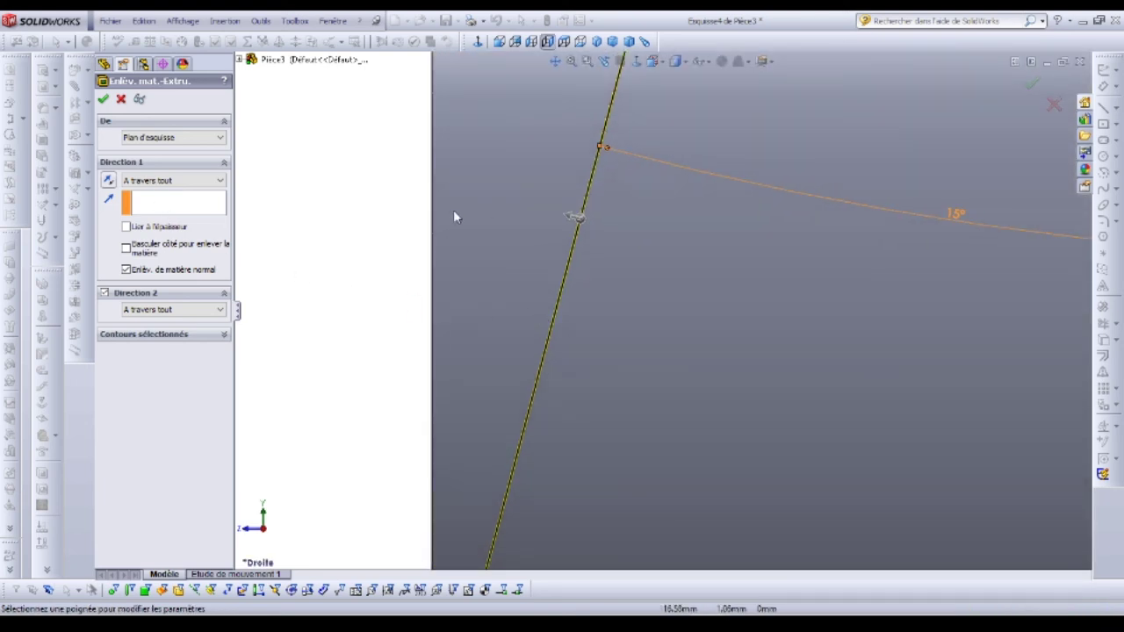
pyautogui.press('f')
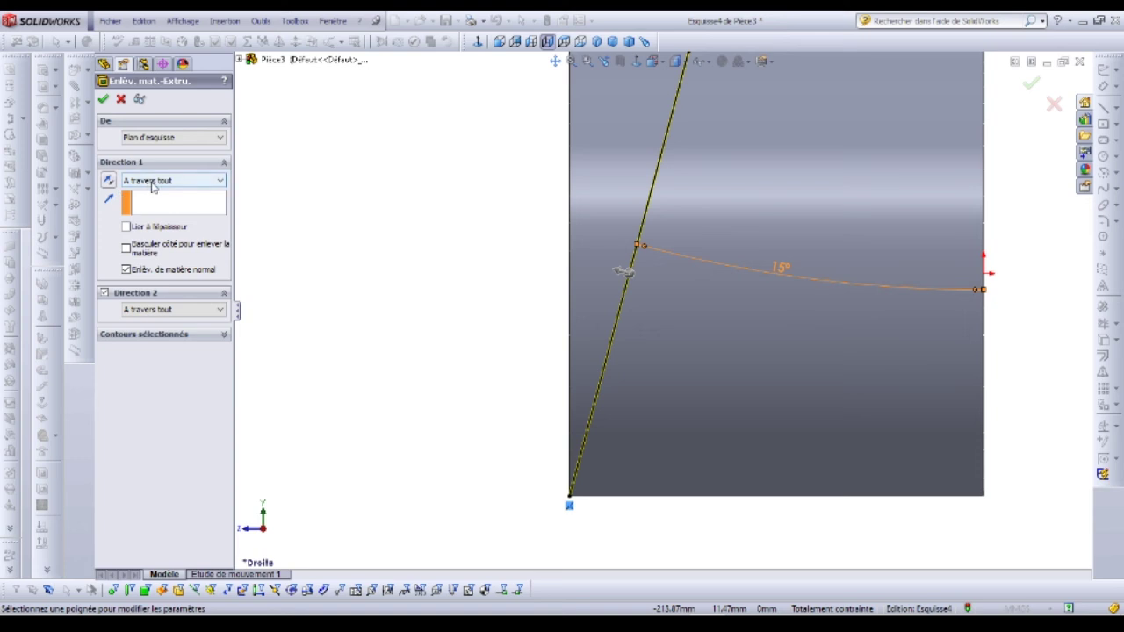
pyautogui.click(155, 181)
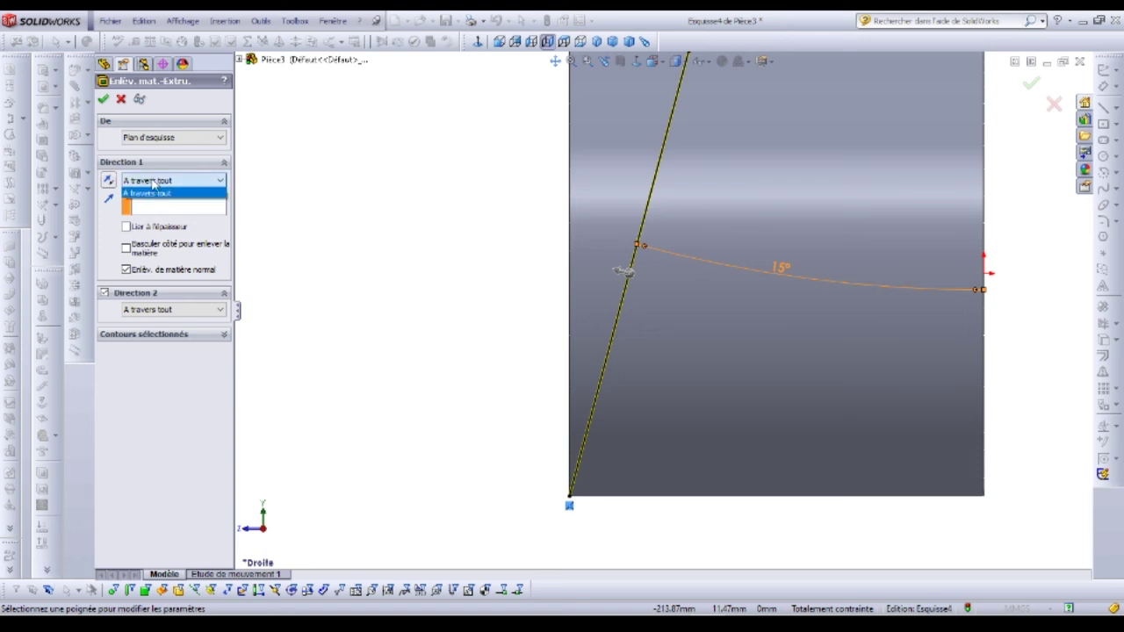
pyautogui.click(151, 188)
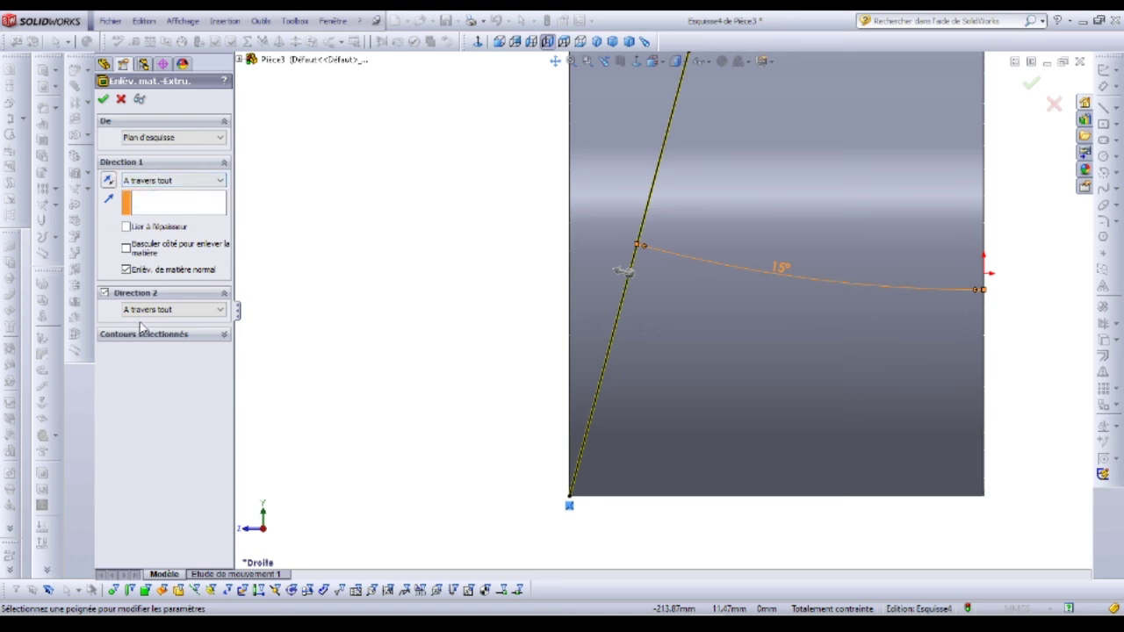
pyautogui.click(131, 313)
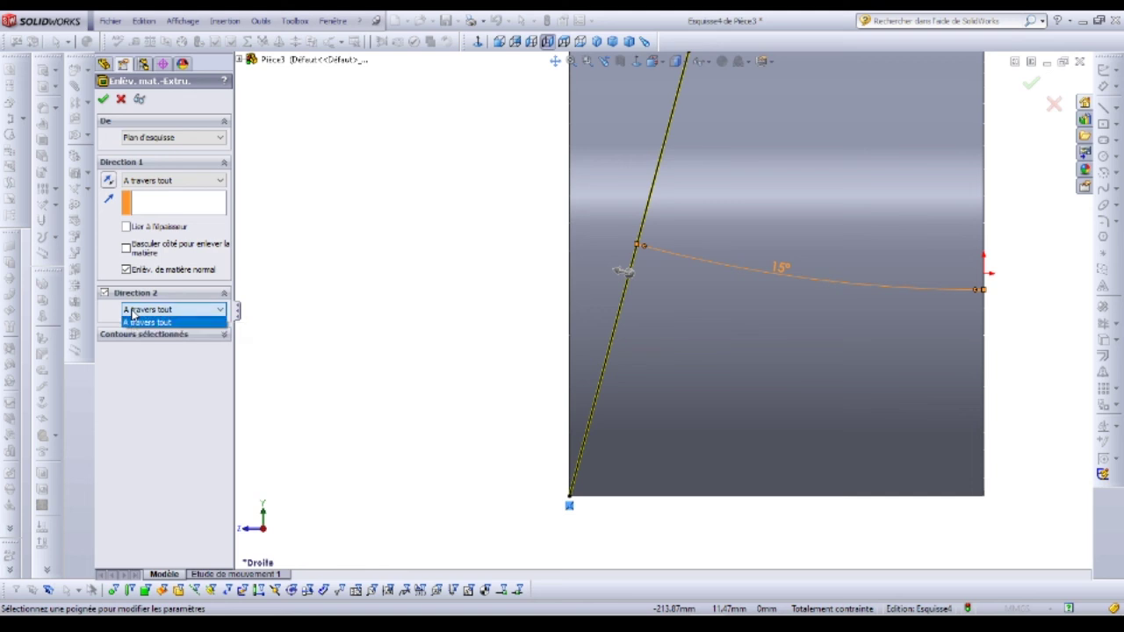
pyautogui.click(141, 318)
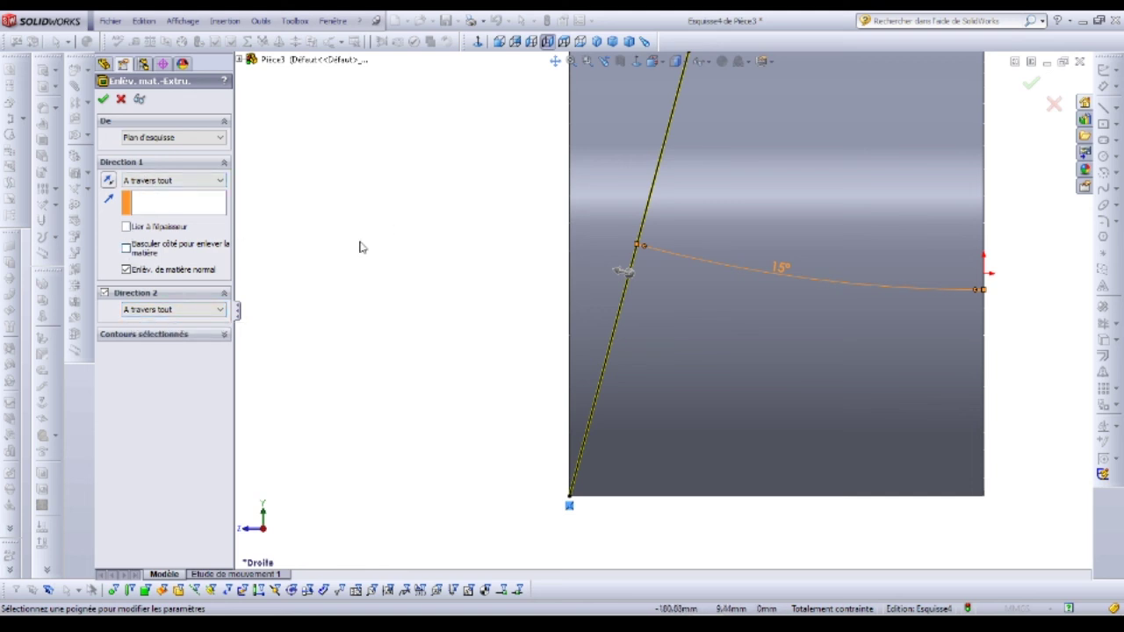
pyautogui.click(103, 99)
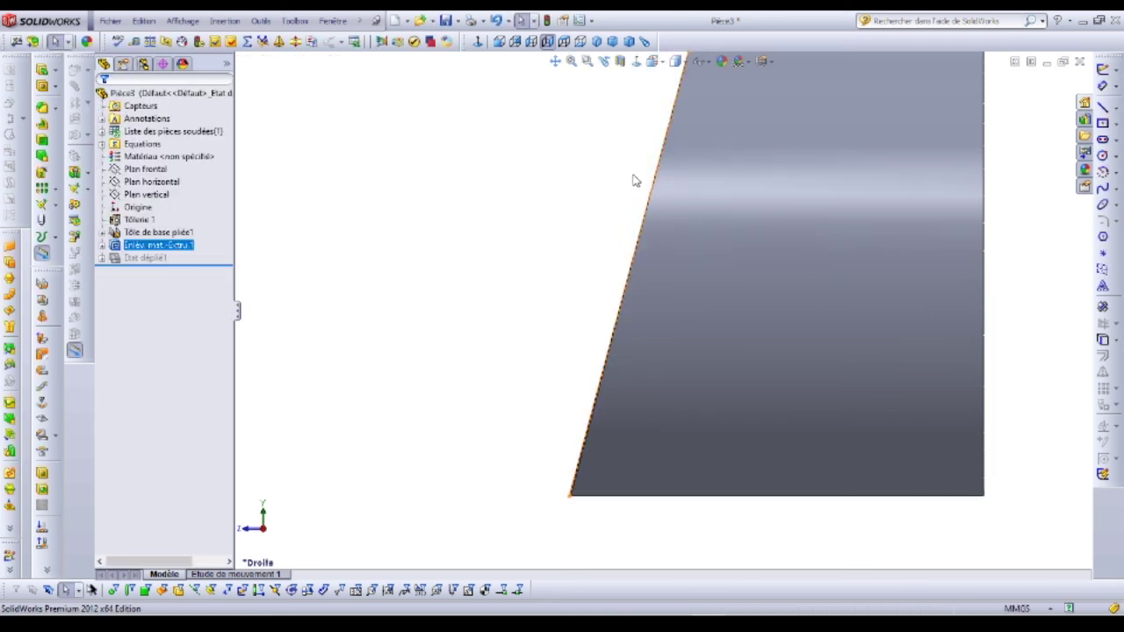
# Inspect the slanted cut and the seam from several angles and compare them with the CI 031 ensemble drawing.
pyautogui.scroll(3, 633, 180)
pyautogui.scroll(-1, 589, 261)
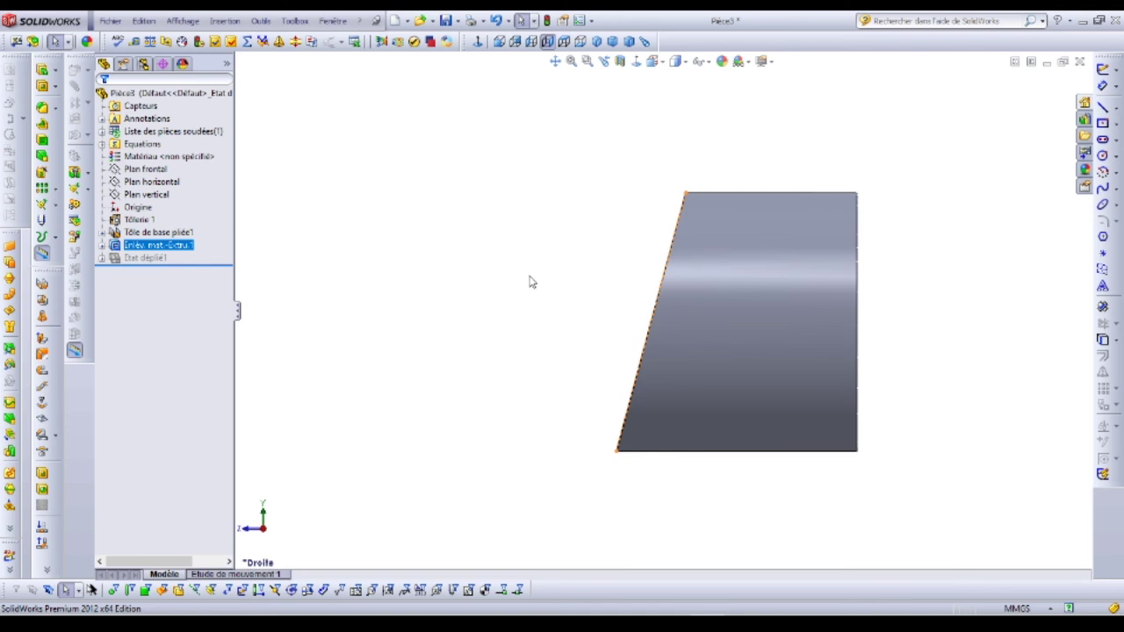
pyautogui.moveTo(530, 282); pyautogui.dragTo(575, 296, button='right')
pyautogui.moveTo(574, 296); pyautogui.dragTo(524, 281, button='middle')
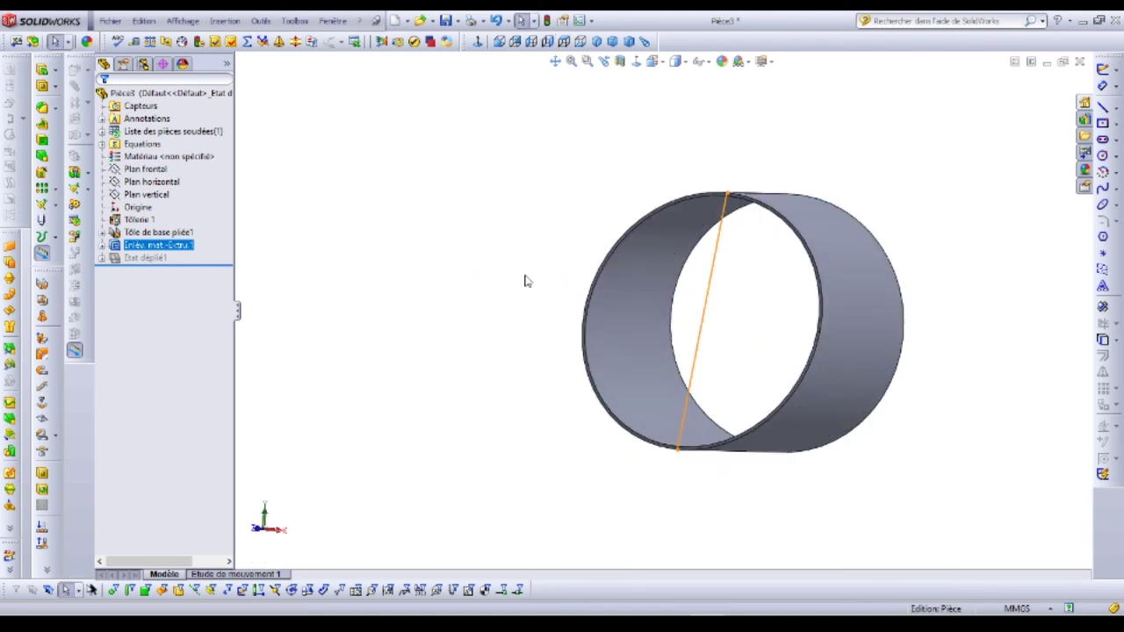
pyautogui.click(564, 427)
pyautogui.moveTo(564, 427); pyautogui.dragTo(807, 422, button='middle')
pyautogui.press('Escape')
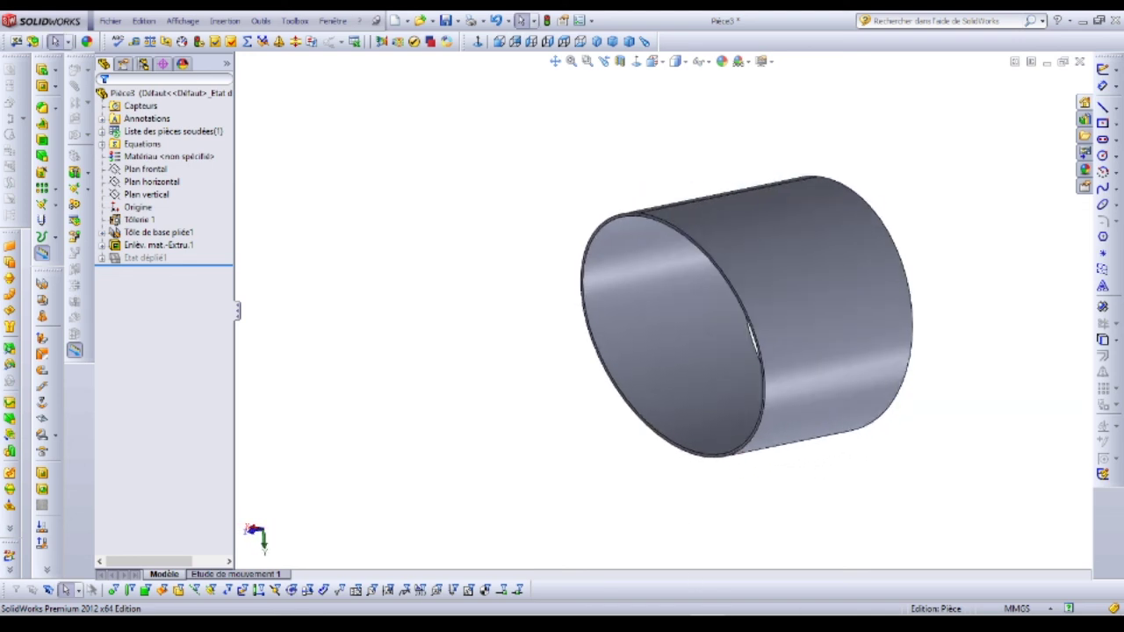
pyautogui.moveTo(638, 551)
pyautogui.click(605, 560)
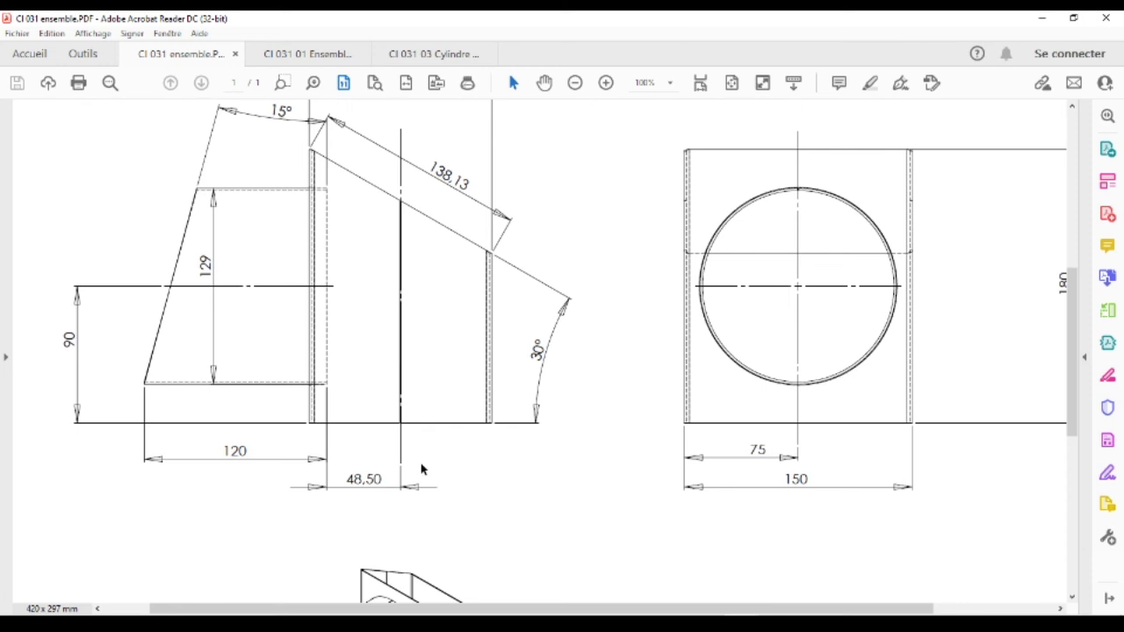
pyautogui.scroll(-3, 420, 469)
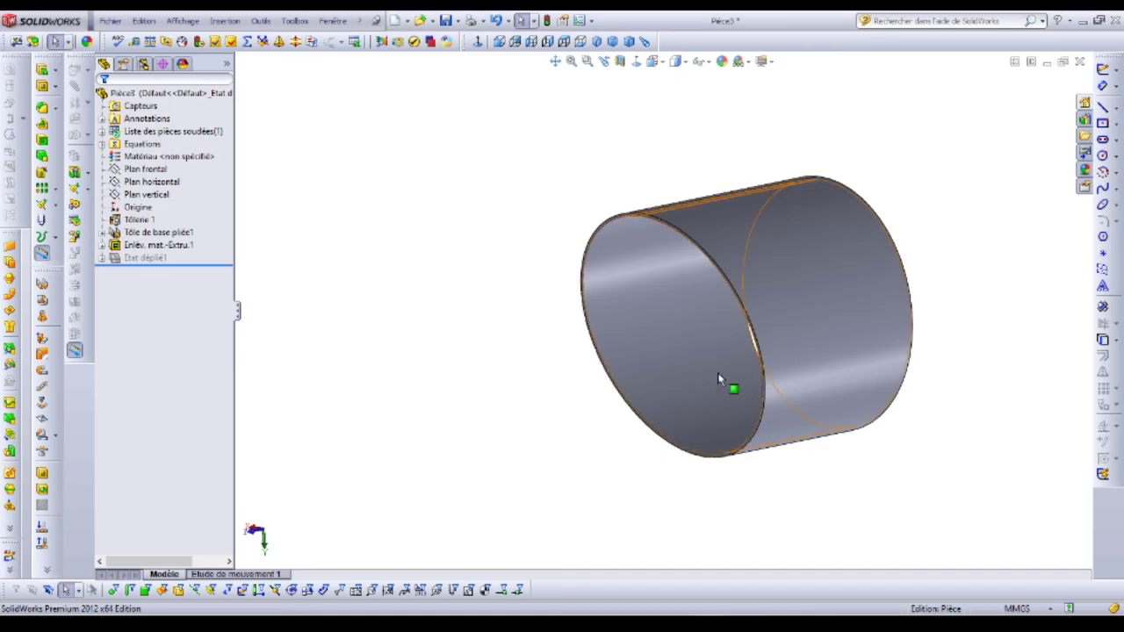
pyautogui.moveTo(665, 246)
pyautogui.mouseDown(button='middle')
pyautogui.moveTo(658, 341)
pyautogui.moveTo(644, 297)
pyautogui.mouseUp(button='middle')
pyautogui.moveTo(644, 296); pyautogui.dragTo(614, 289)
pyautogui.press('Escape')
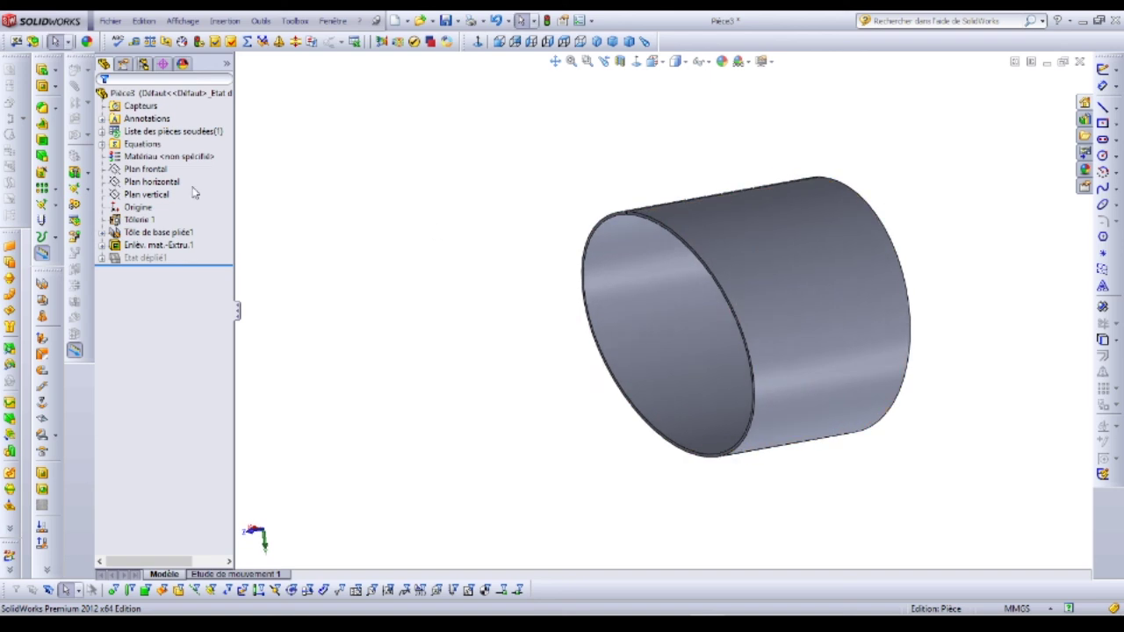
# Reopen the extruded cut's sketch and delete its slanted line, accepting the loss of the associated dimension.
pyautogui.click(102, 246)
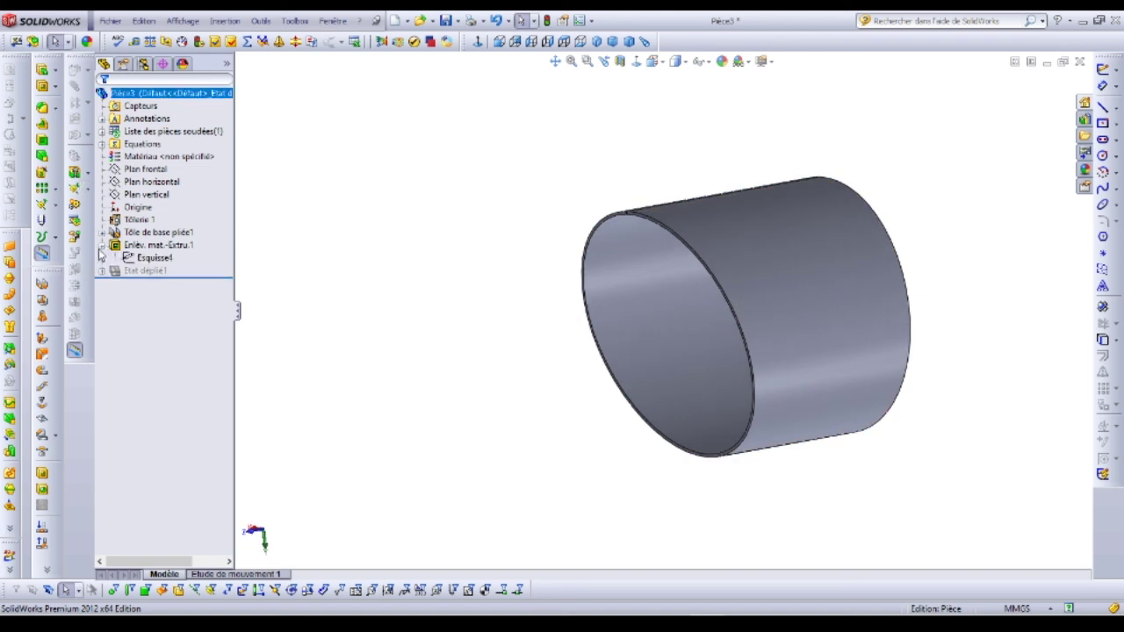
pyautogui.rightClick(146, 264)
pyautogui.click(165, 242)
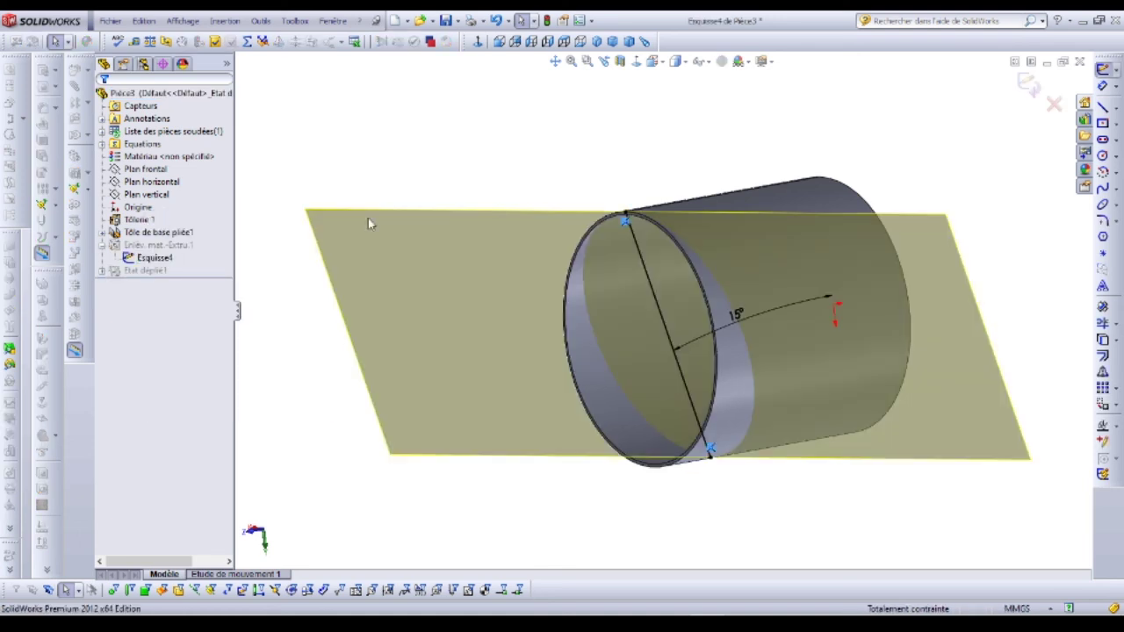
pyautogui.hotkey('ctrl', '4')
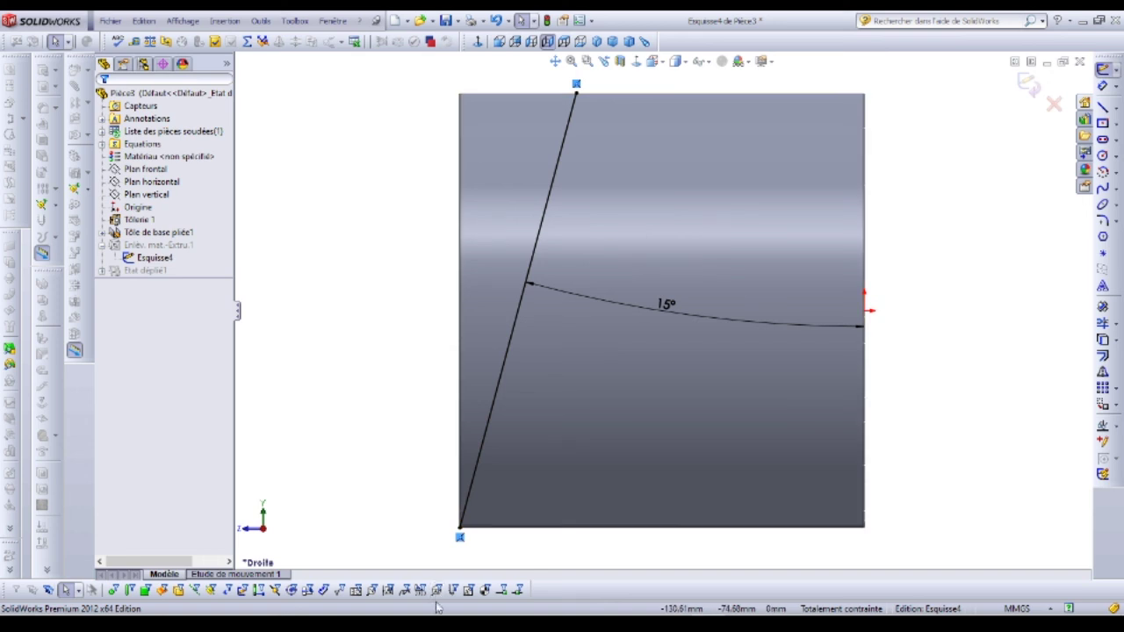
pyautogui.click(474, 474)
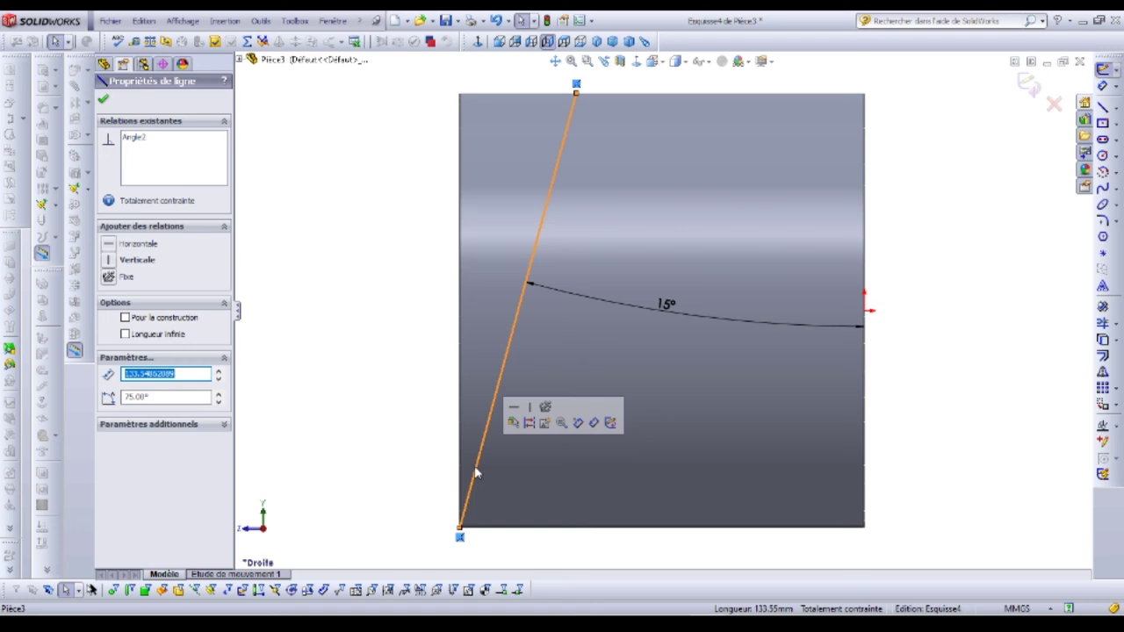
pyautogui.press('Delete')
pyautogui.click(282, 281)
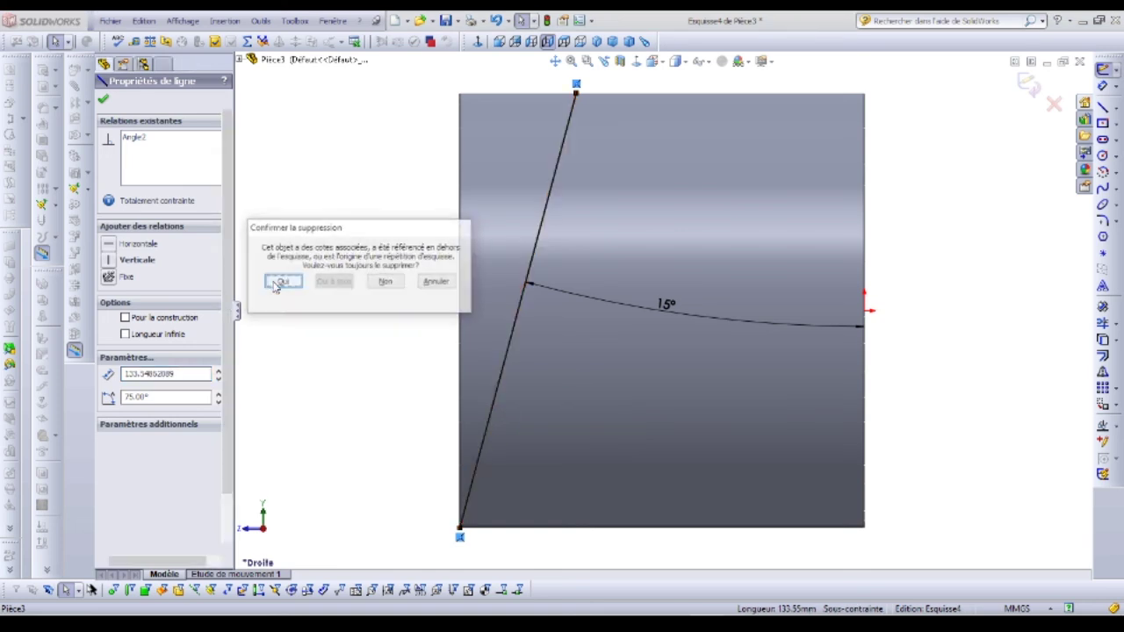
# Sketch a slanted line about 139 mm long from the upper corner of the cylinder's end farthest from the origin to its lower edge.
pyautogui.click(1103, 106)
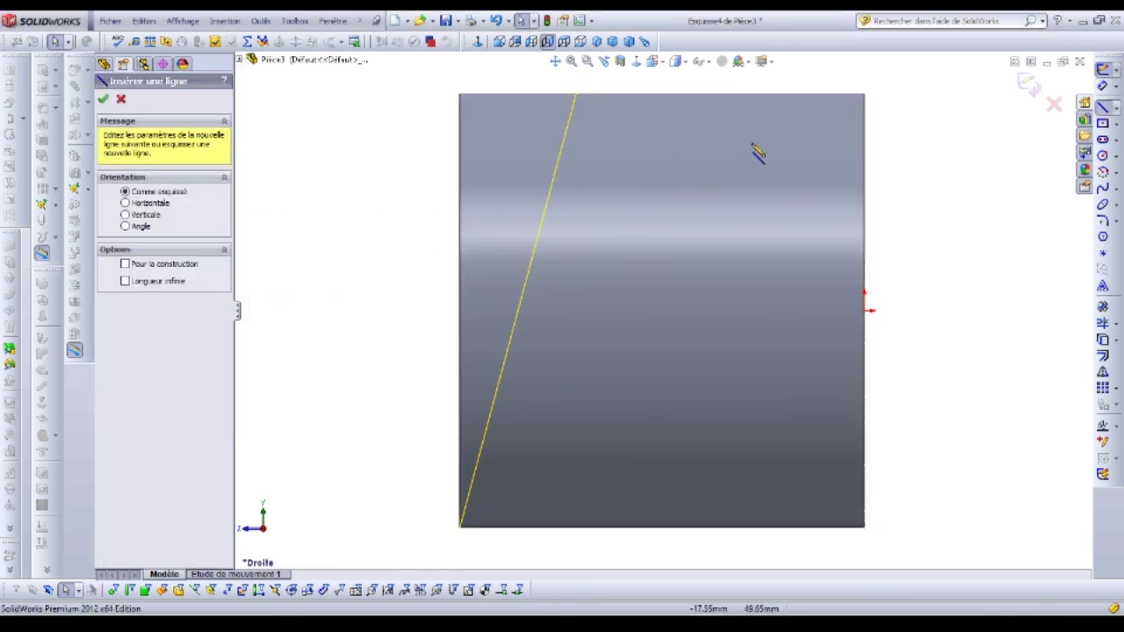
pyautogui.click(460, 94)
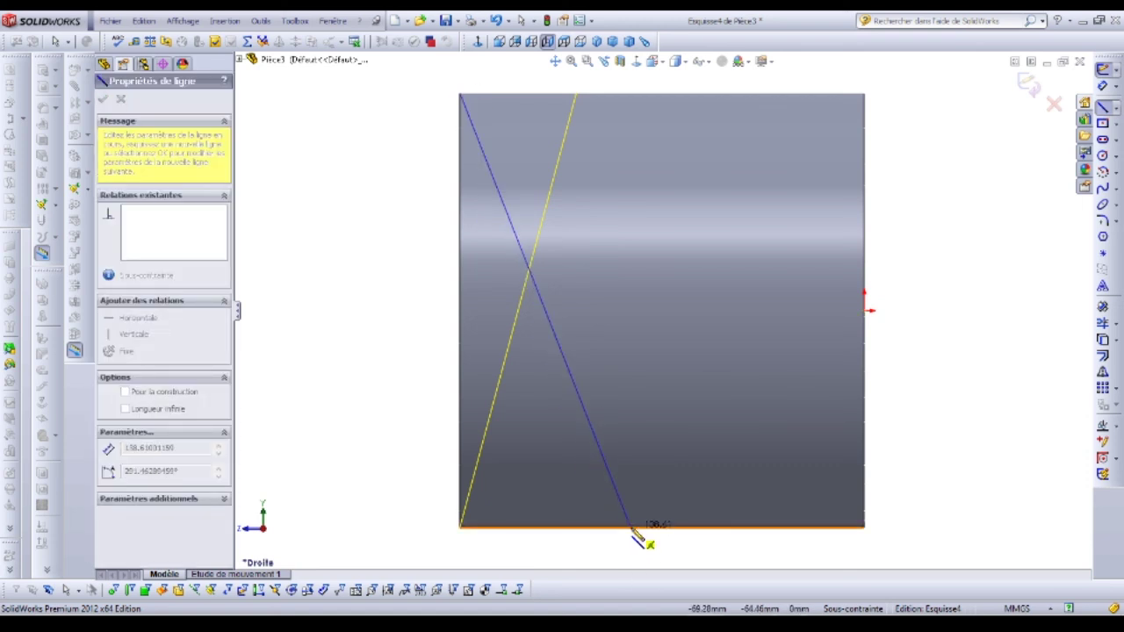
pyautogui.click(631, 529)
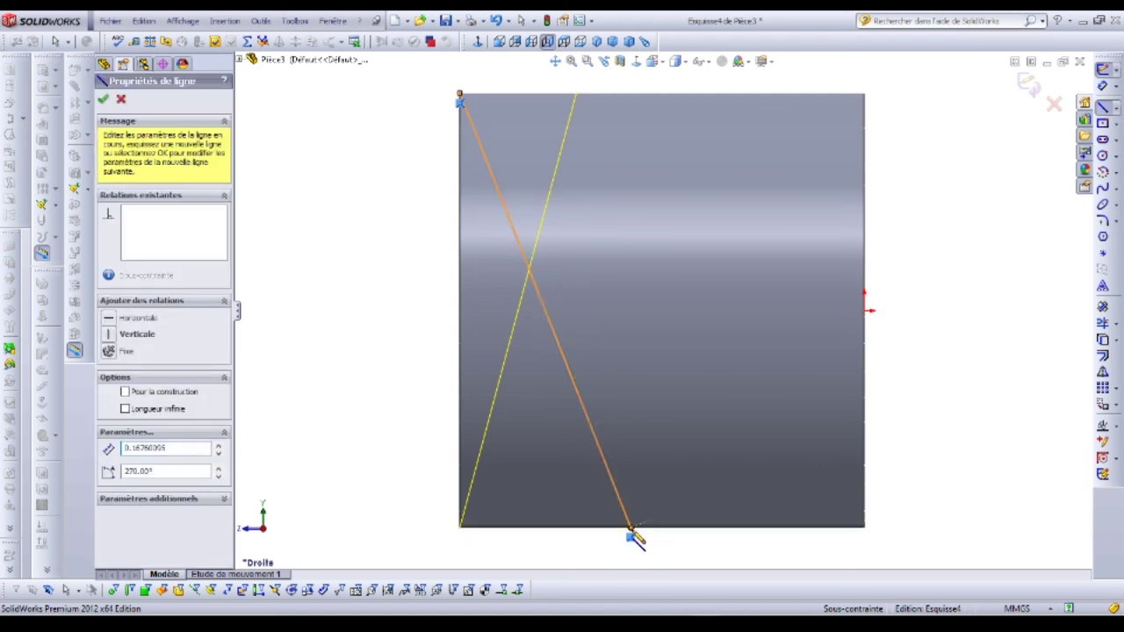
# Dimension the angle between the new slanted line and the cylinder's straight end edge as 15°, and finish the sketch.
pyautogui.click(1104, 87)
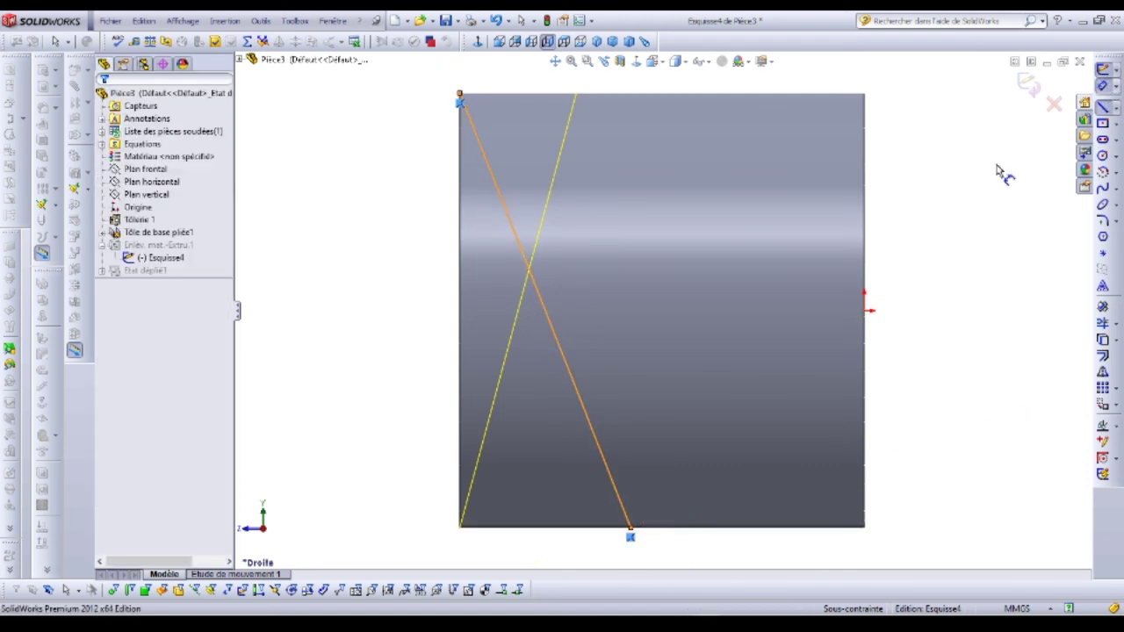
pyautogui.click(868, 375)
pyautogui.click(577, 397)
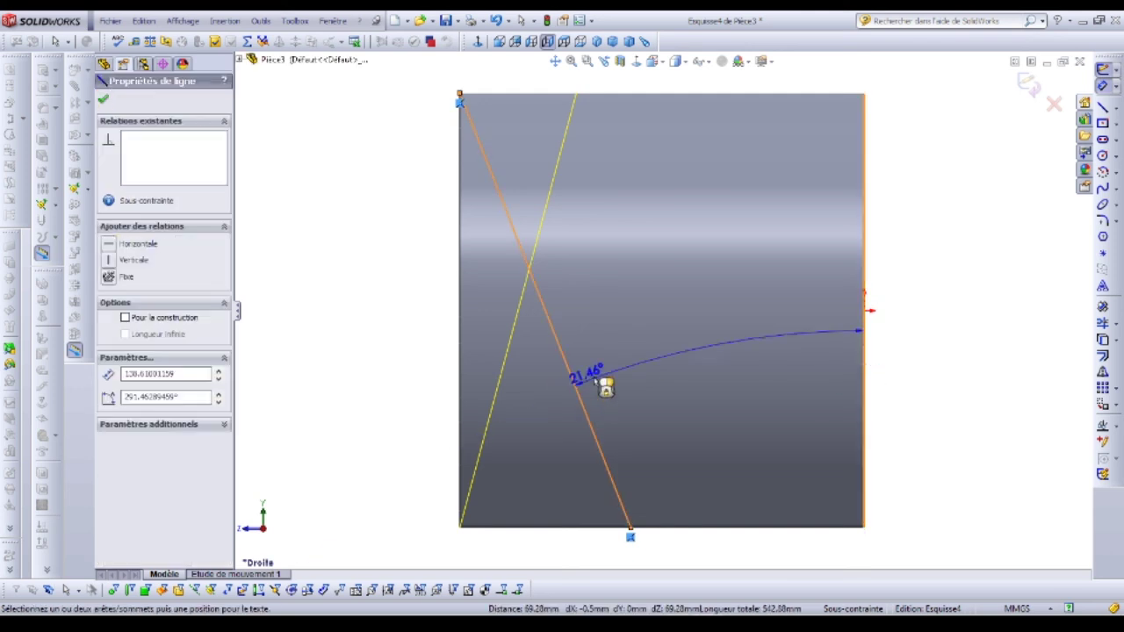
pyautogui.press('z')
pyautogui.press('z')
pyautogui.press('z')
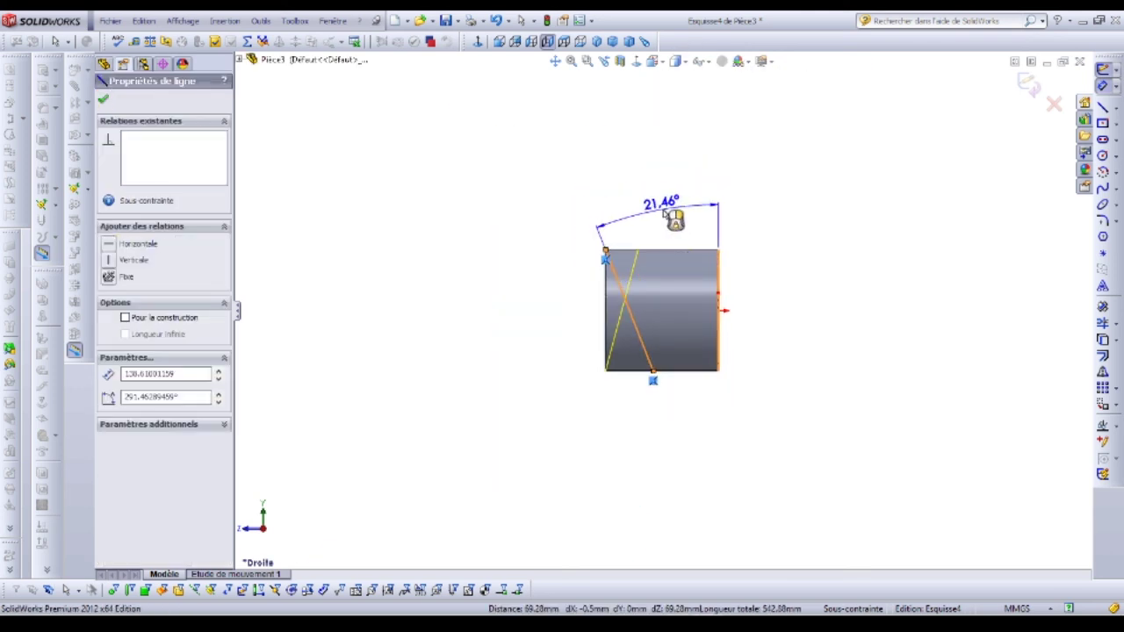
pyautogui.click(669, 204)
pyautogui.write('15')
pyautogui.press('Return')
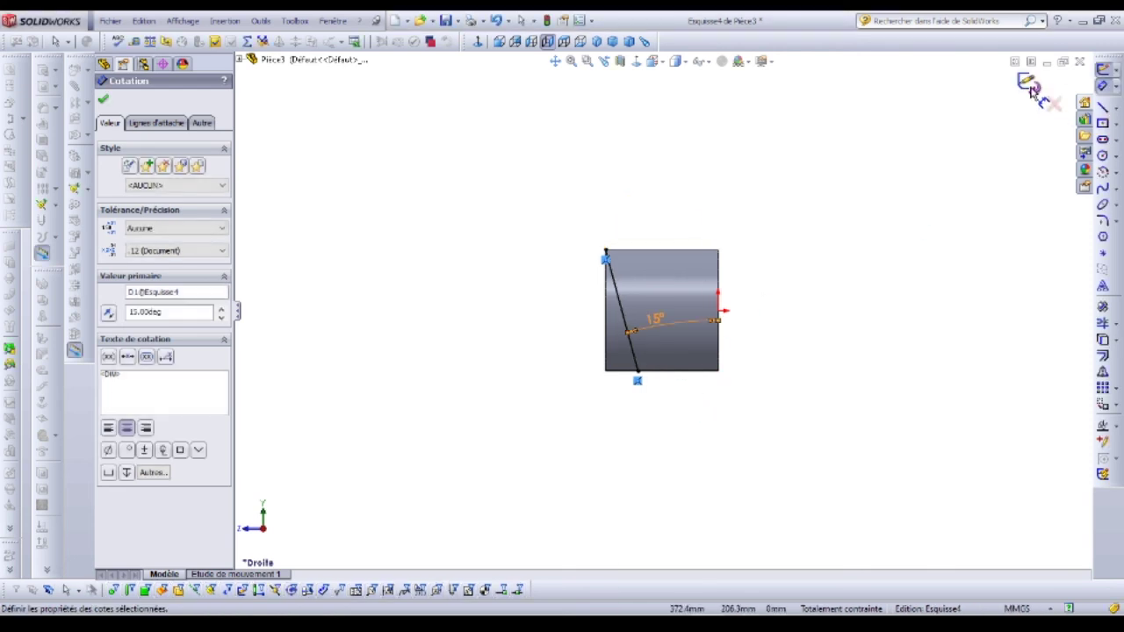
pyautogui.click(1029, 85)
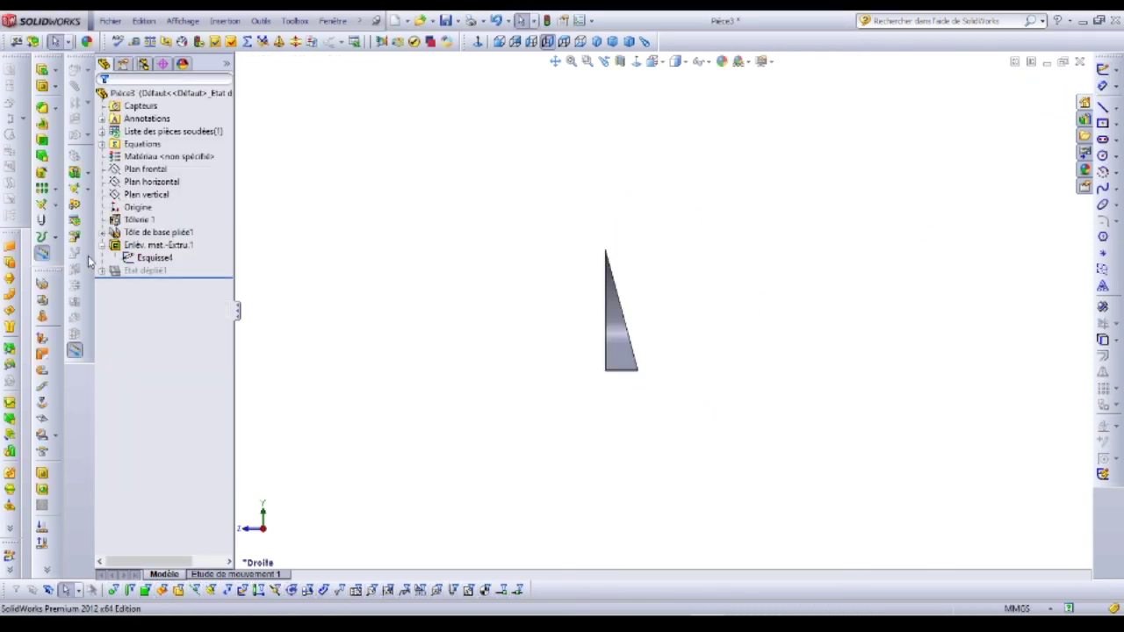
# Edit the extruded cut to flip the side of material removed, keeping the cylinder body on the origin side of the slanted line.
pyautogui.click(140, 245)
pyautogui.rightClick(129, 249)
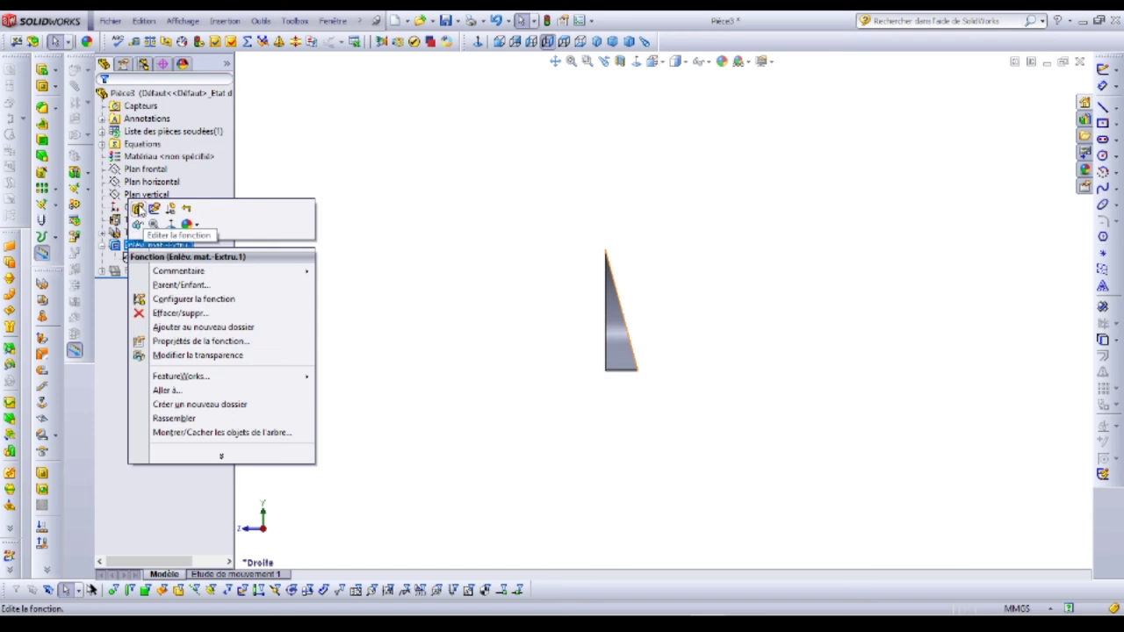
pyautogui.click(138, 224)
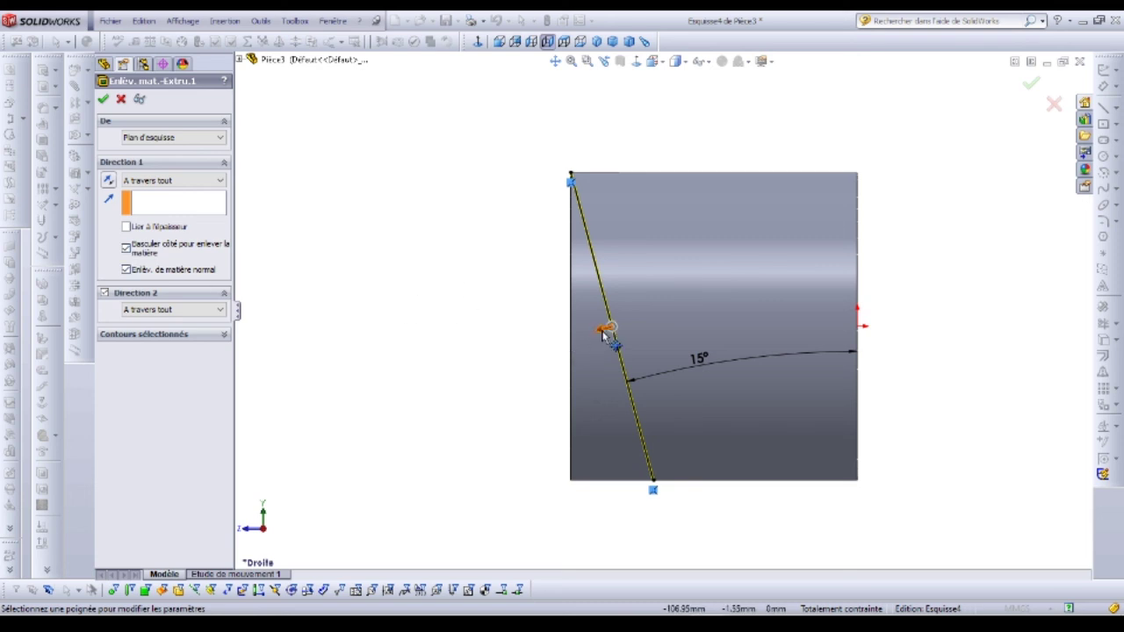
pyautogui.click(106, 99)
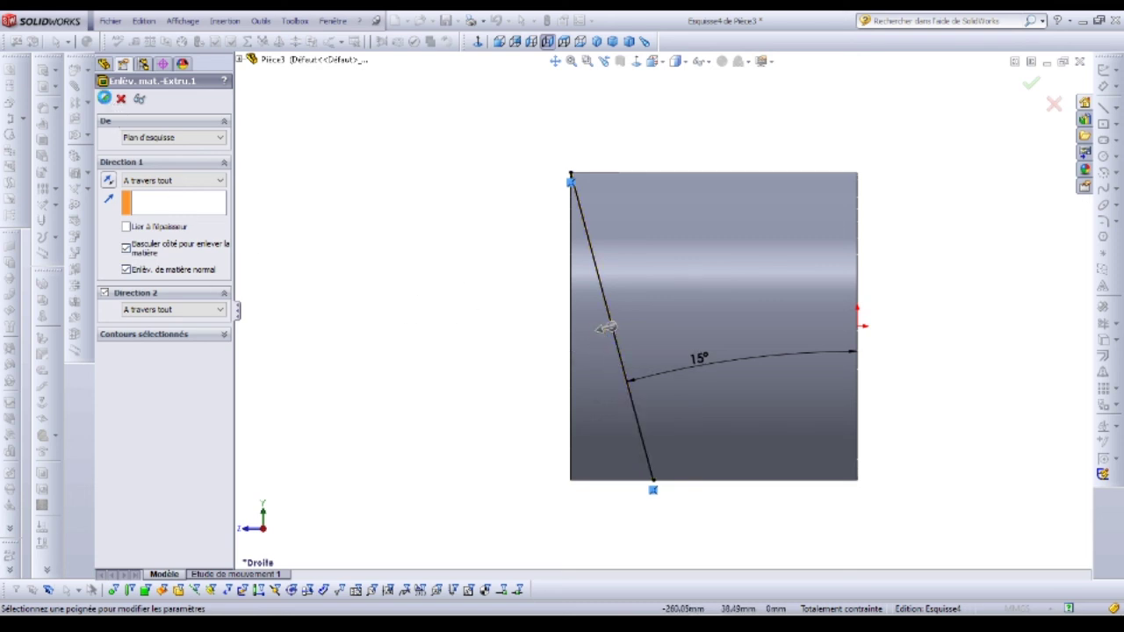
pyautogui.moveTo(470, 513); pyautogui.dragTo(537, 407, button='middle')
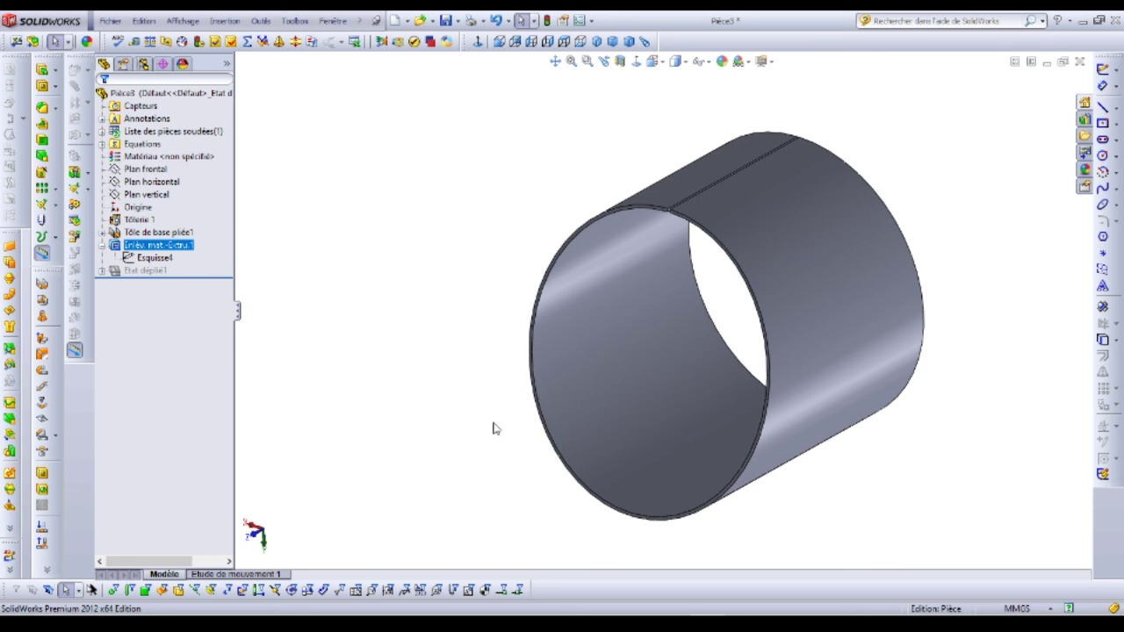
pyautogui.scroll(-2, 668, 351)
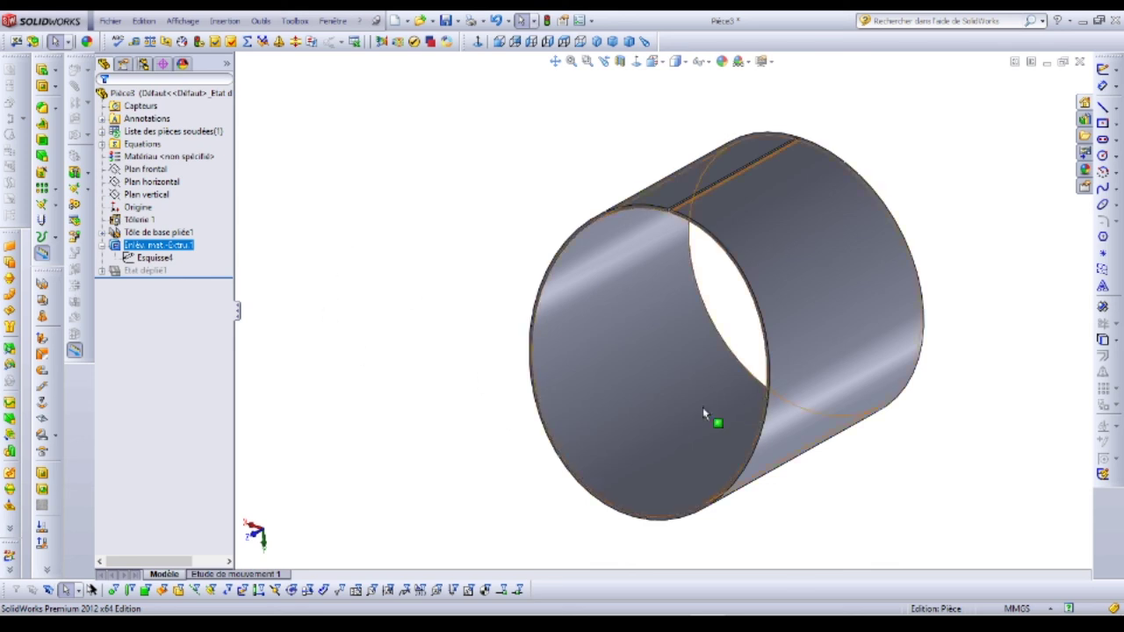